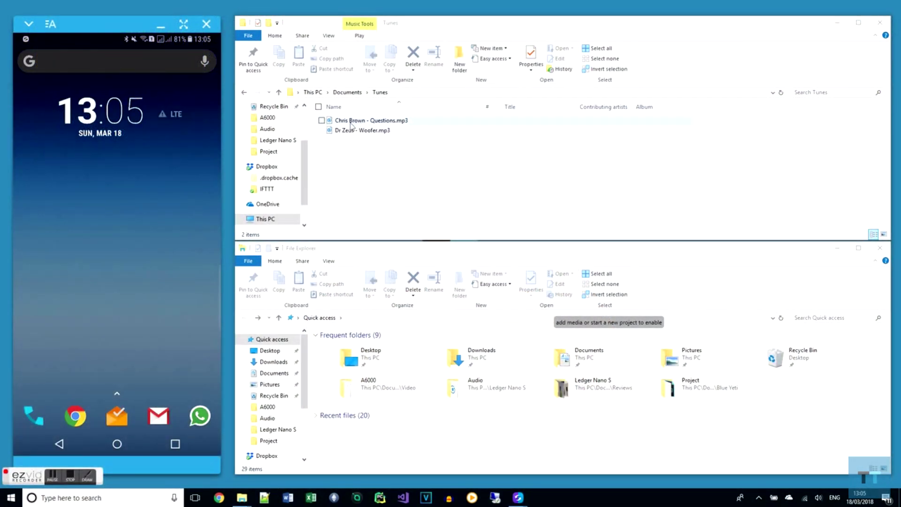
Drag a selection rectangle over the two MP3 files in the Tunes folder
drag(391, 153, 361, 121)
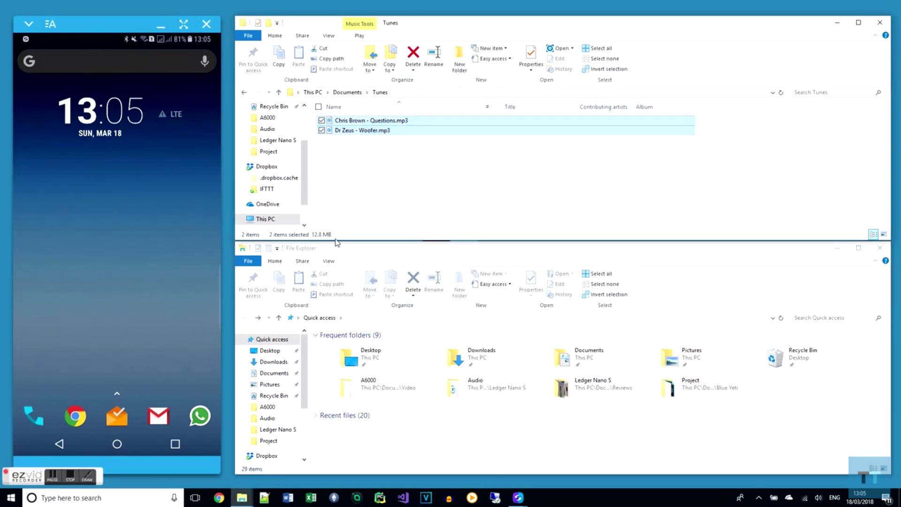
Search Google Play for 'wifi ftp server' and install the WiFi FTP Server app
click(376, 179)
click(174, 445)
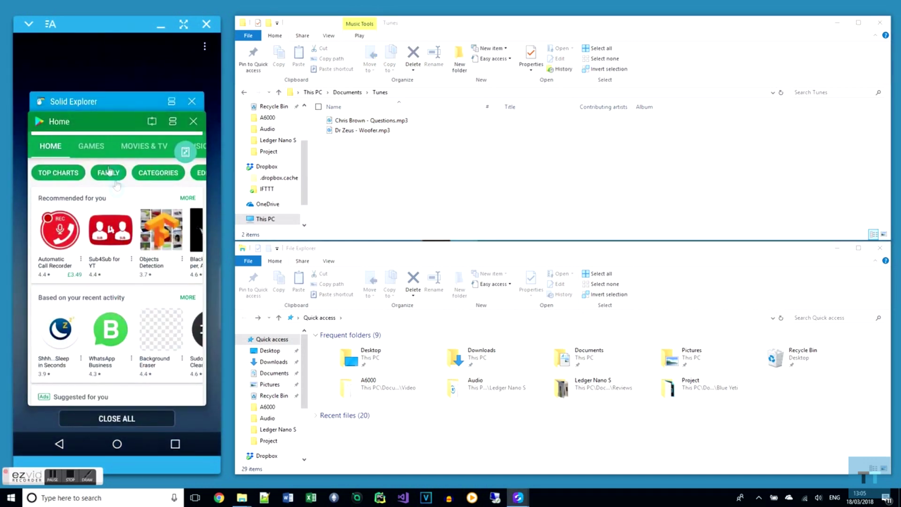
click(89, 195)
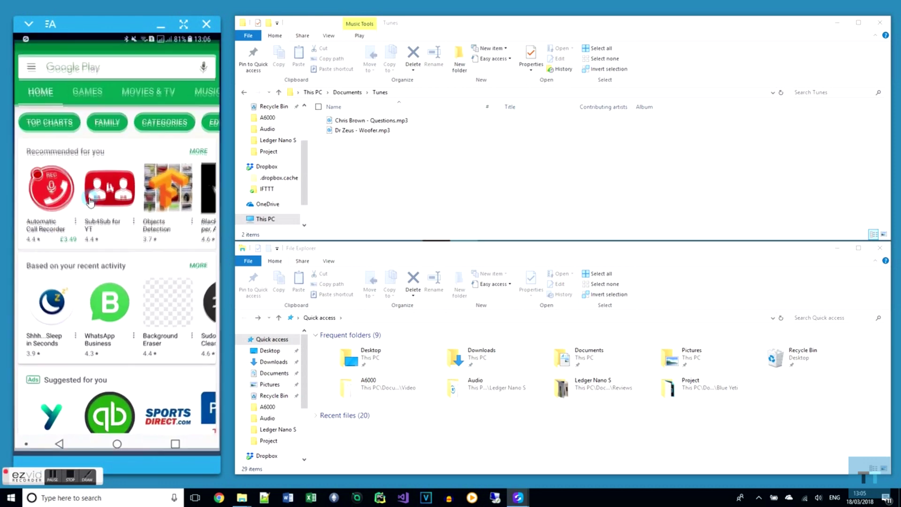
click(70, 70)
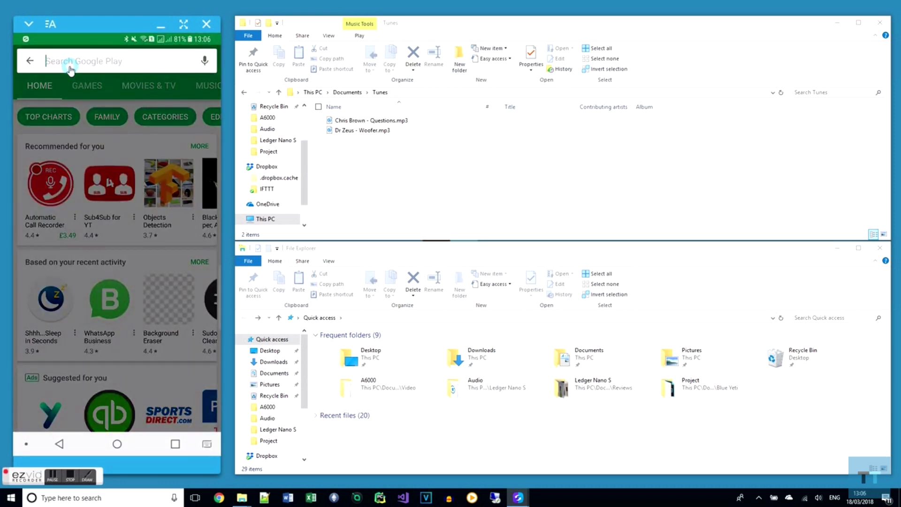
text(wifi)
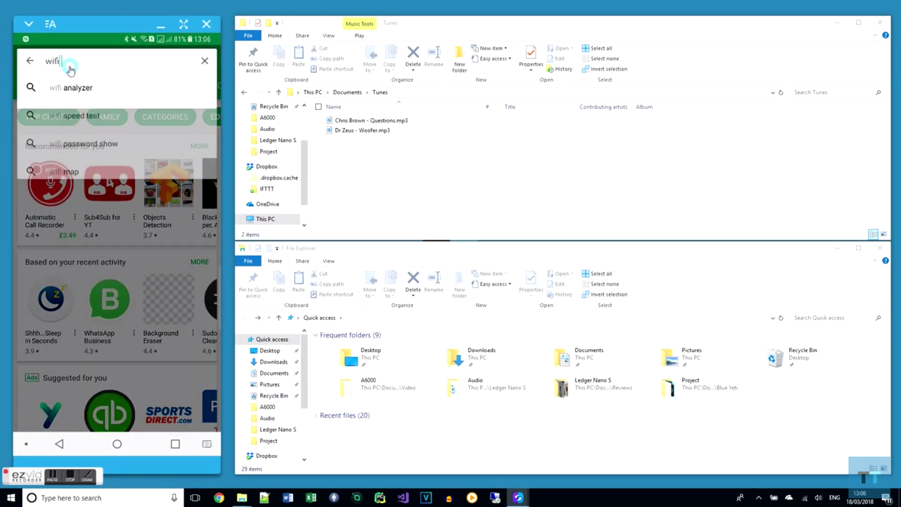
text( ftp ser)
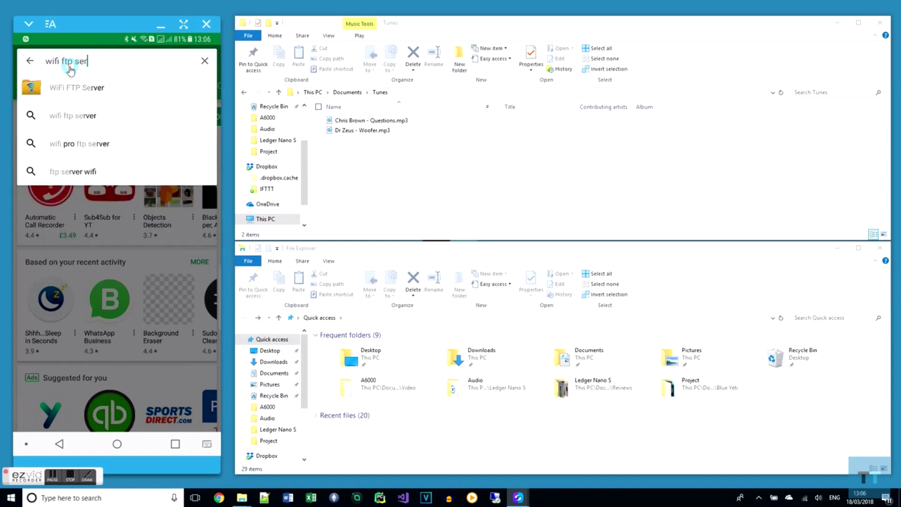
click(78, 90)
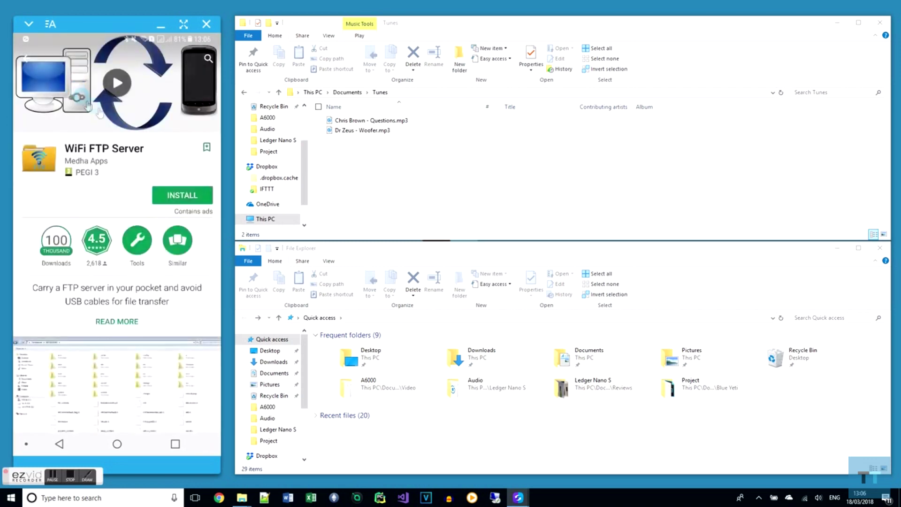
click(171, 201)
click(139, 172)
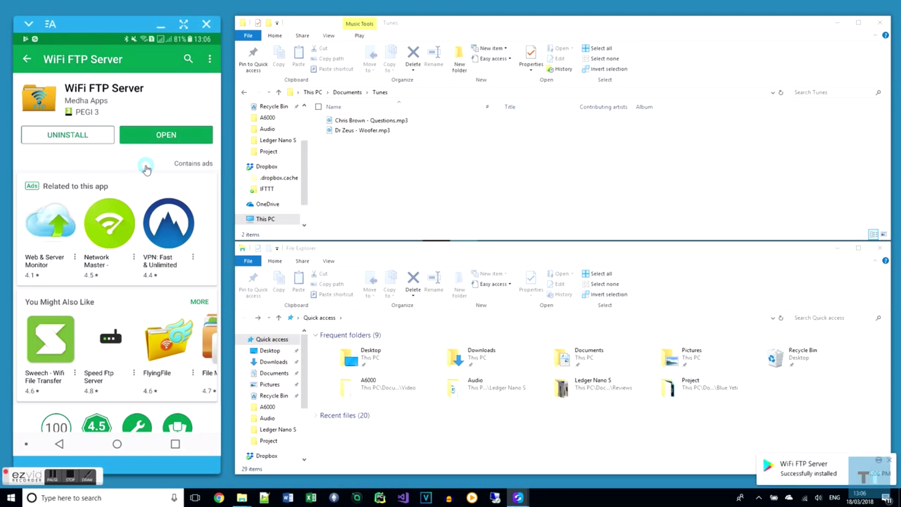
Open WiFi FTP Server, then check the phone's Test folder contents in the file manager
click(153, 141)
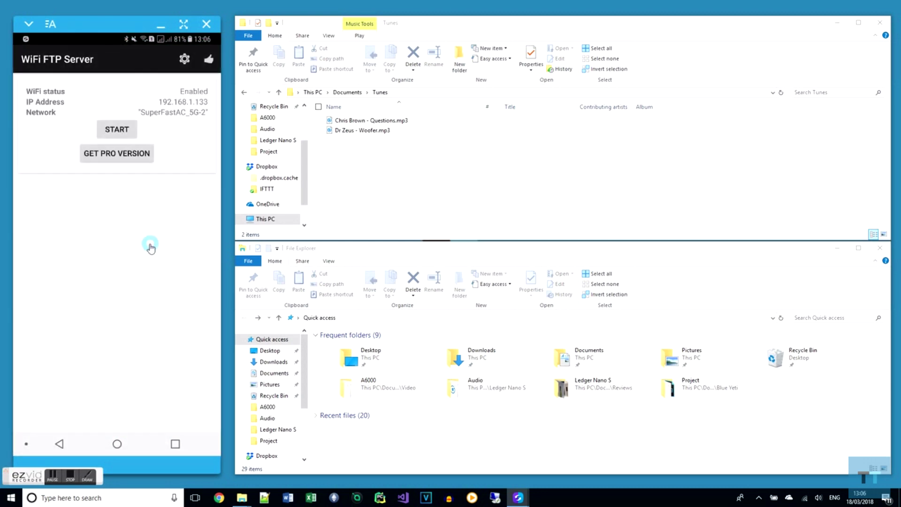
click(175, 445)
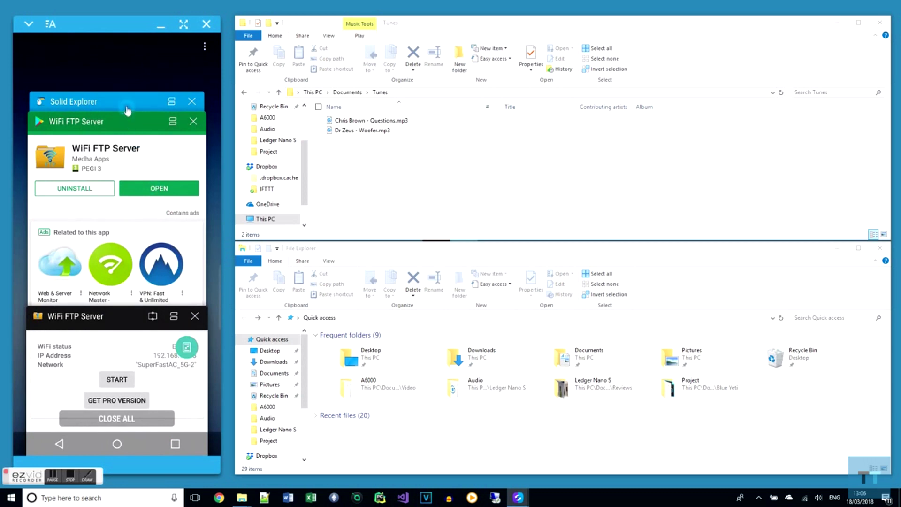
click(127, 108)
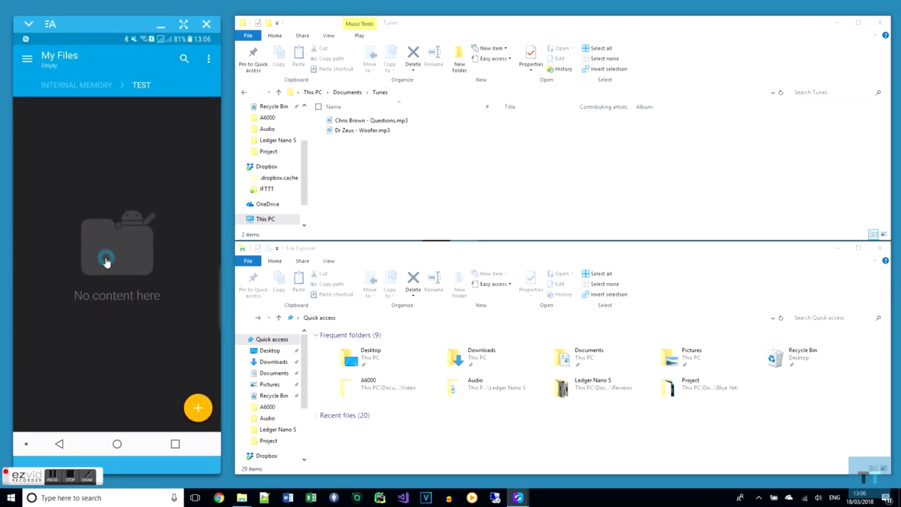
Start the FTP server and allow file access so it shows ftp://192.168.1.133:2221
click(174, 445)
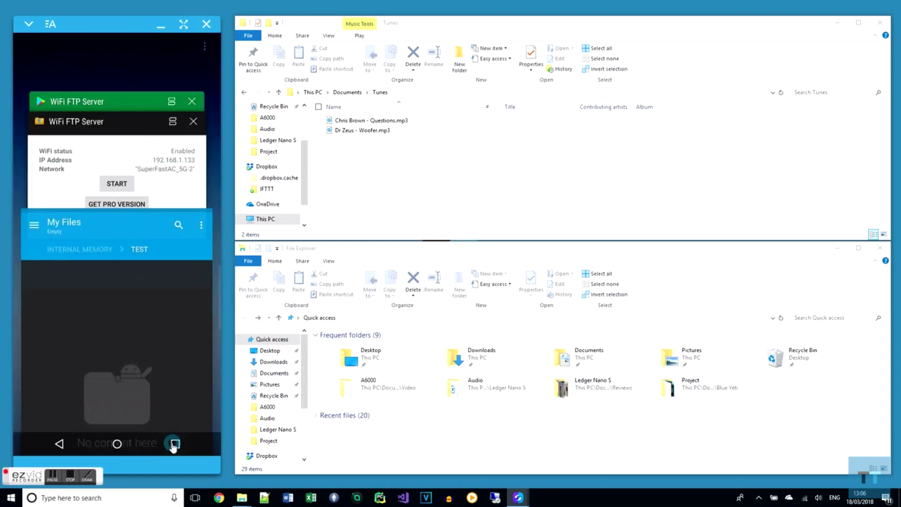
click(136, 253)
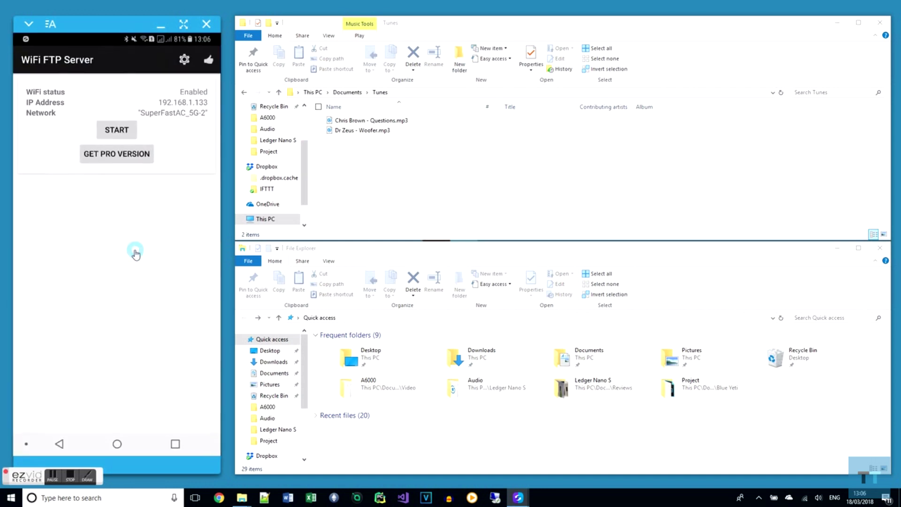
click(111, 131)
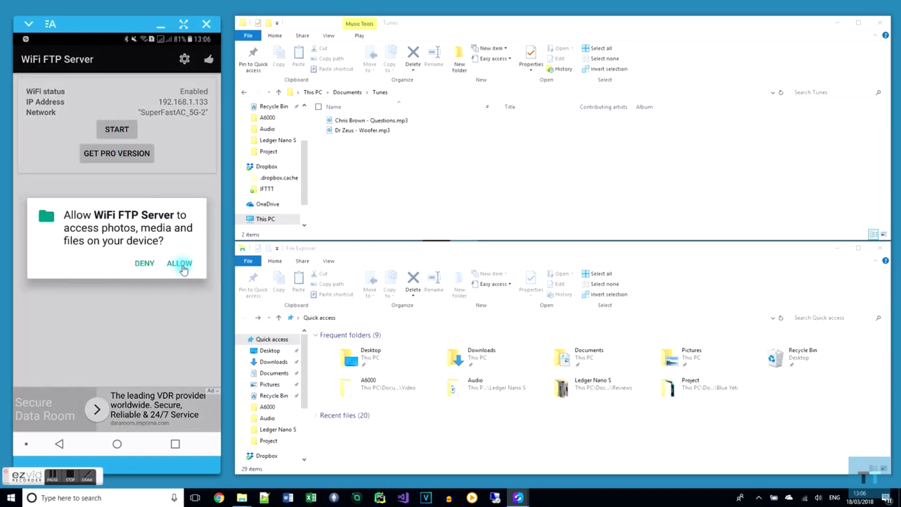
click(182, 267)
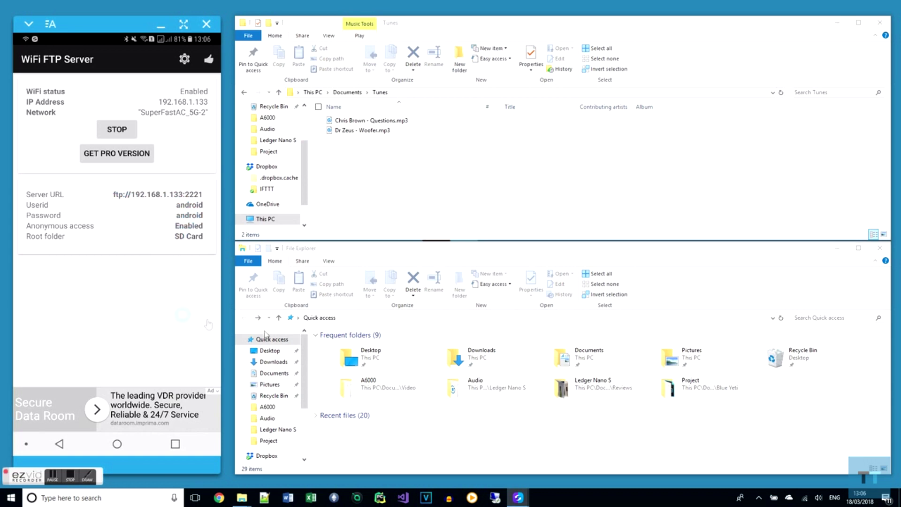
Point the lower Explorer window at ftp://192.168.1.133:2221 and open the phone's Test folder
click(356, 320)
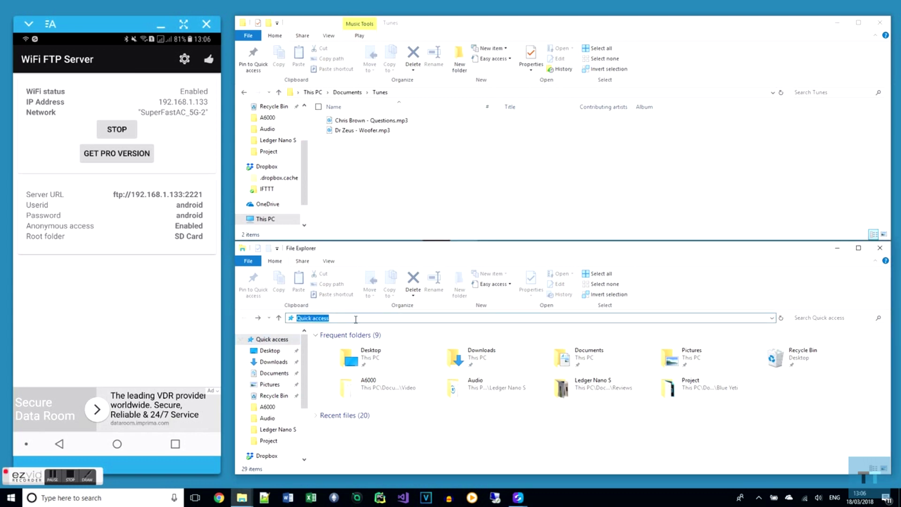
text(ftp://192.168.1.133:2221)
key(Return)
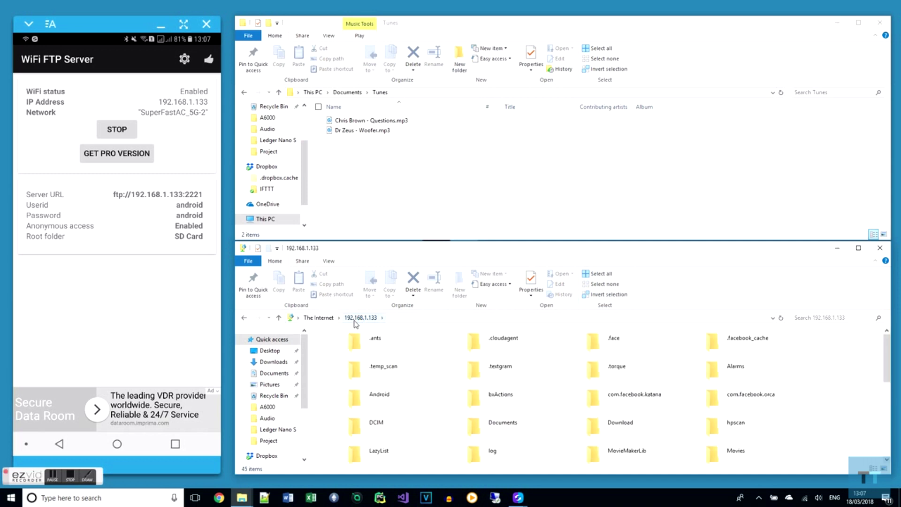
scroll(440, 371, down, 5)
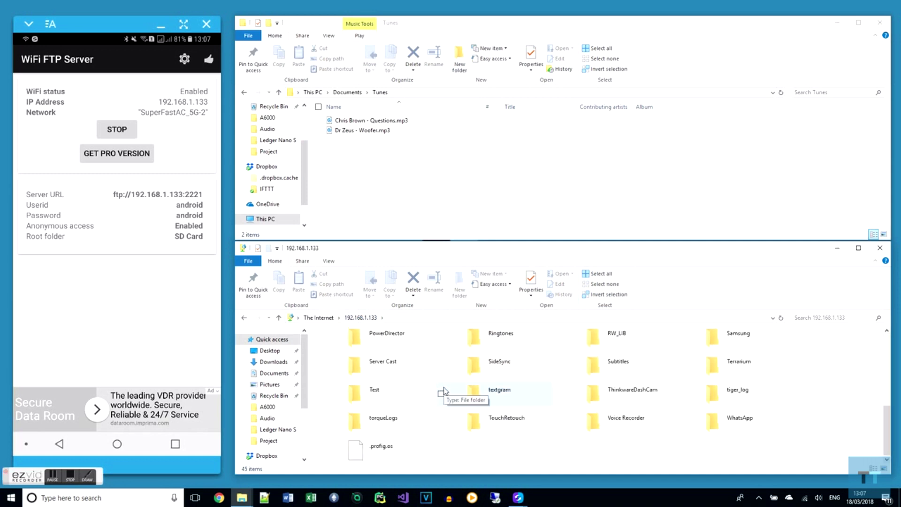
double_click(386, 399)
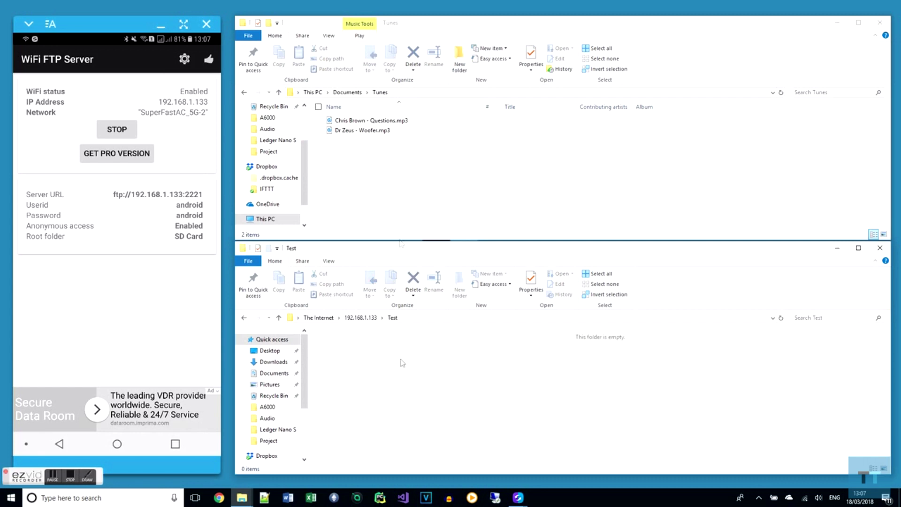
click(175, 444)
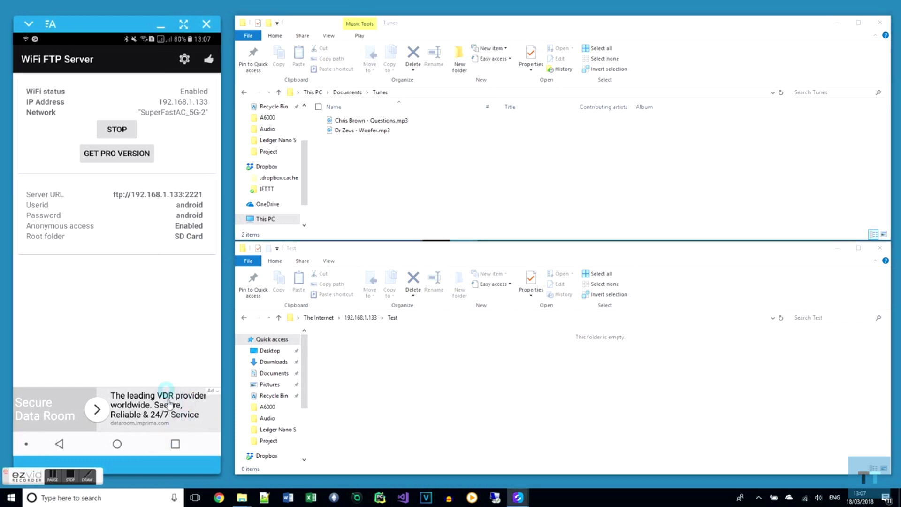
Copy Chris Brown - Questions.mp3 and Dr Zeus - Woofer.mp3 from Tunes into the phone's Test folder
click(178, 445)
click(130, 221)
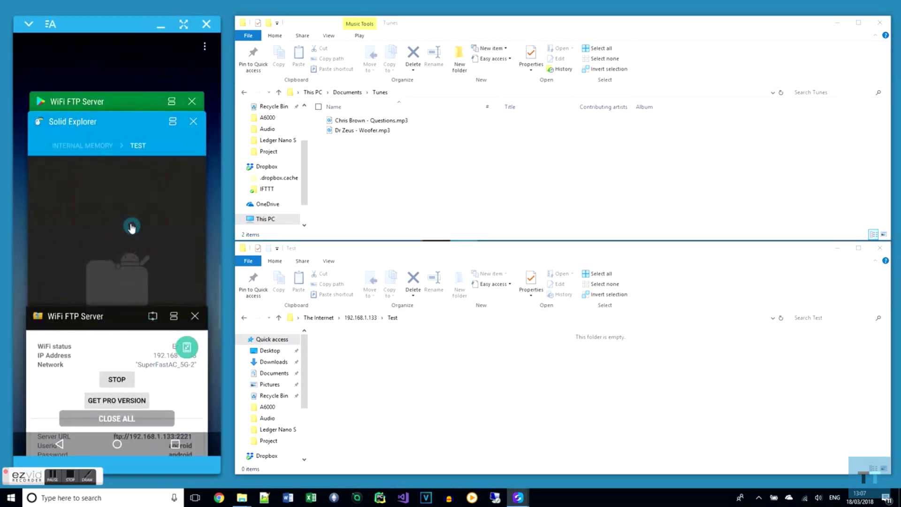
drag(381, 145, 370, 126)
right_click(368, 126)
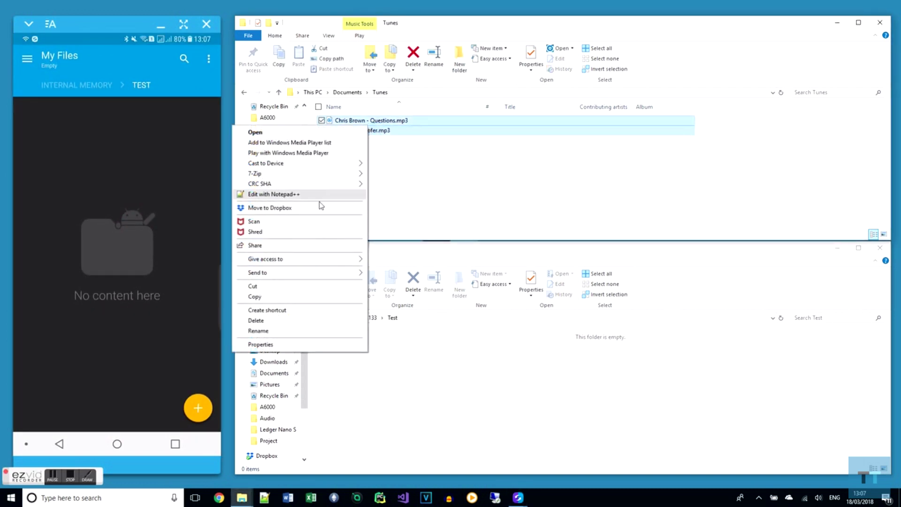
click(299, 297)
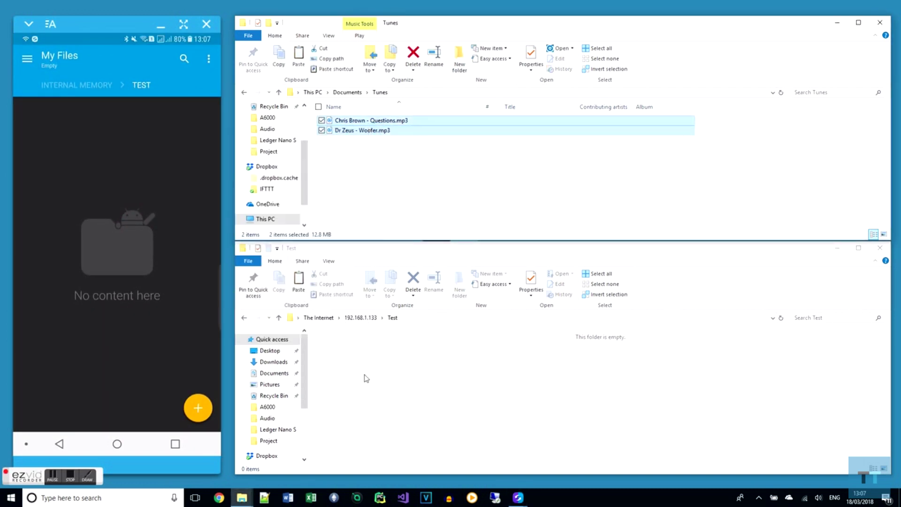
right_click(367, 378)
click(304, 310)
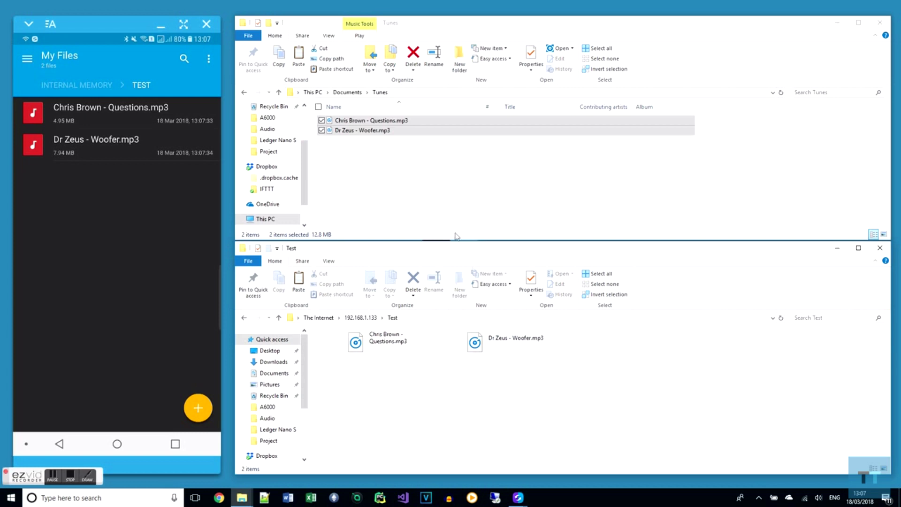
Delete both MP3 files from the Tunes folder to the Recycle Bin
drag(415, 179, 365, 122)
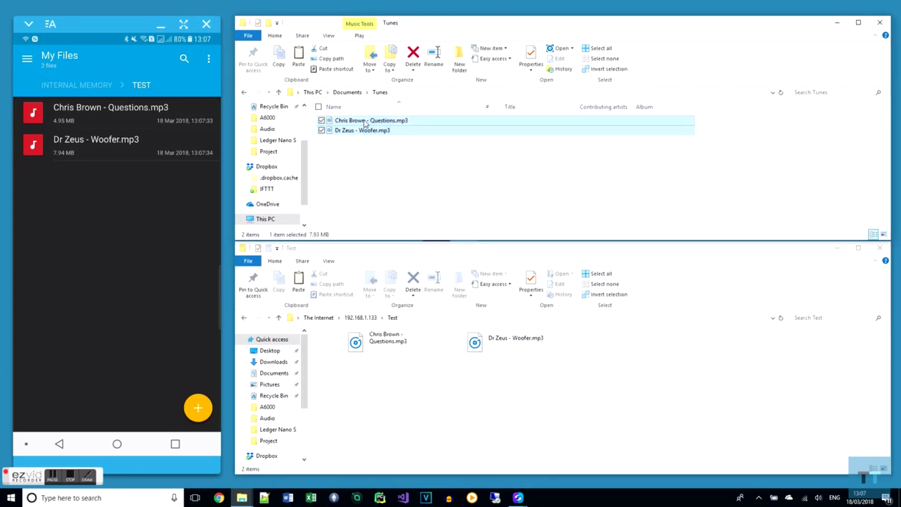
right_click(365, 121)
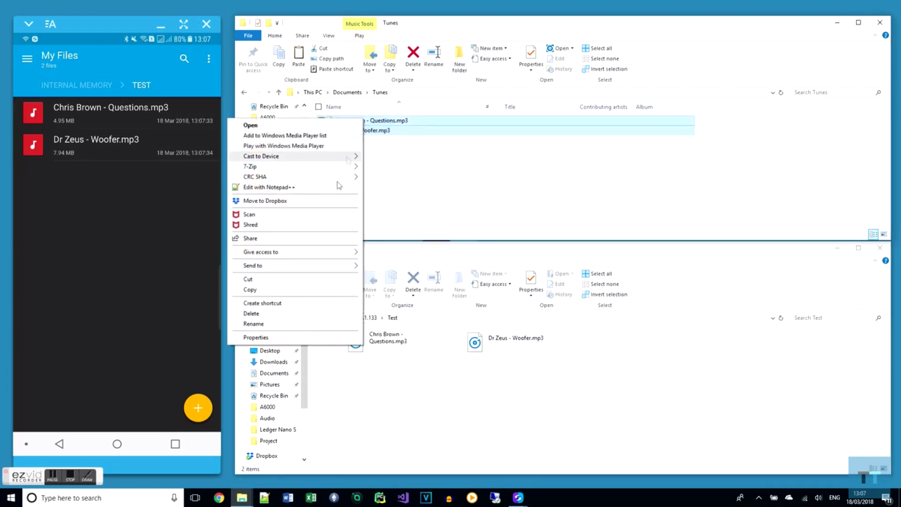
click(303, 314)
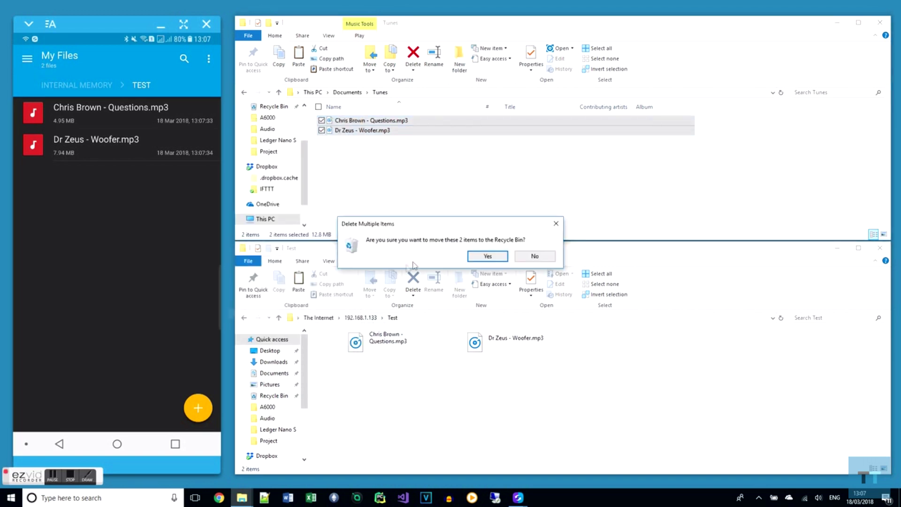
click(488, 255)
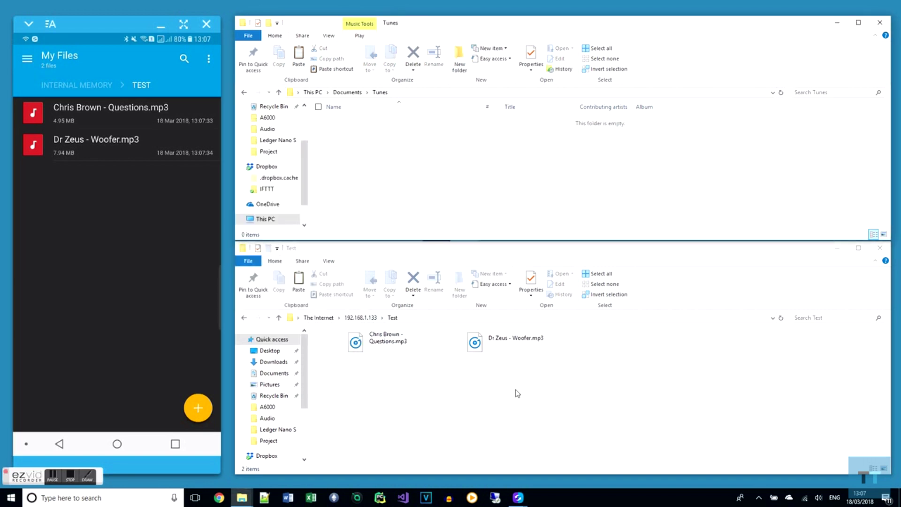
Copy the two MP3s from the phone's Test folder back into Tunes and deselect them
drag(516, 393, 386, 341)
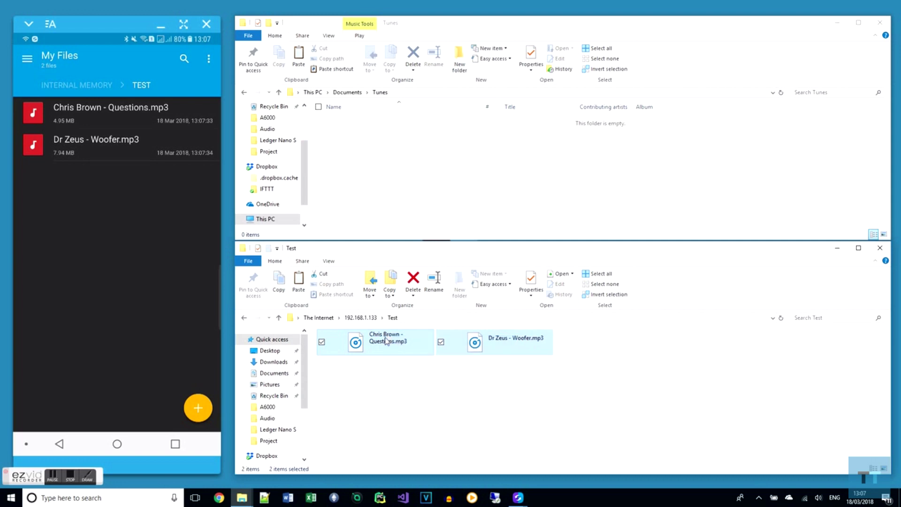
right_click(387, 340)
click(364, 374)
right_click(373, 148)
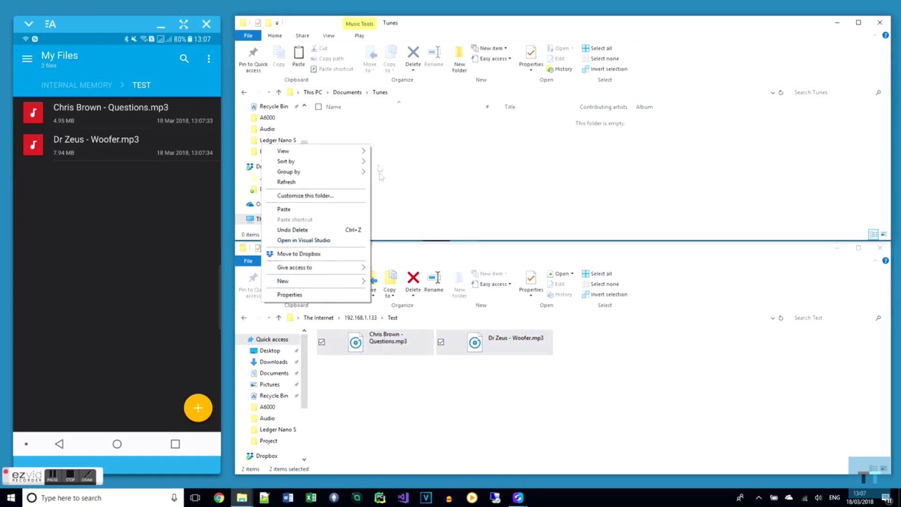
click(352, 208)
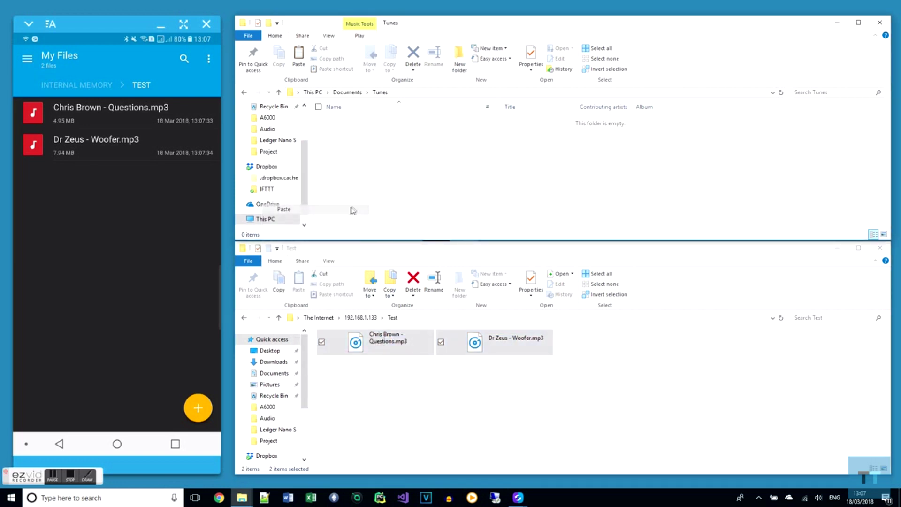
click(439, 183)
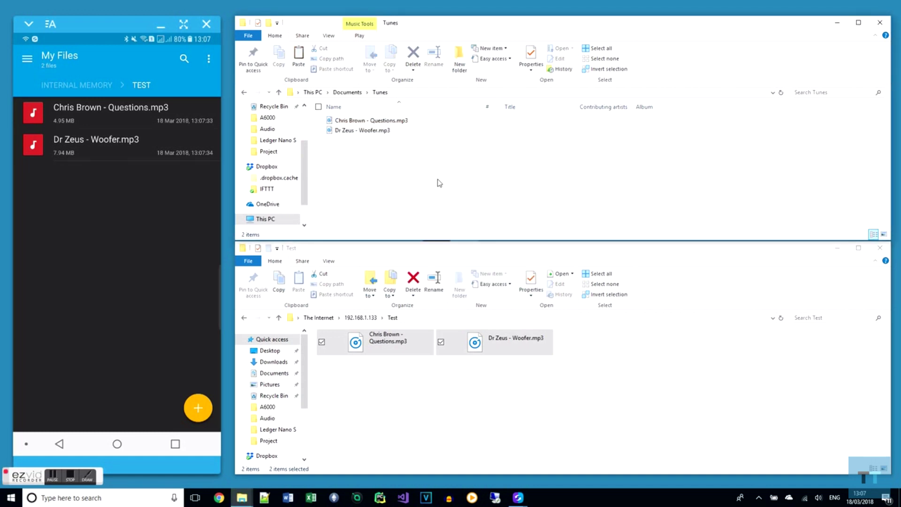
Delete both MP3s from the phone's FTP Test folder and refresh the phone's file list
click(509, 386)
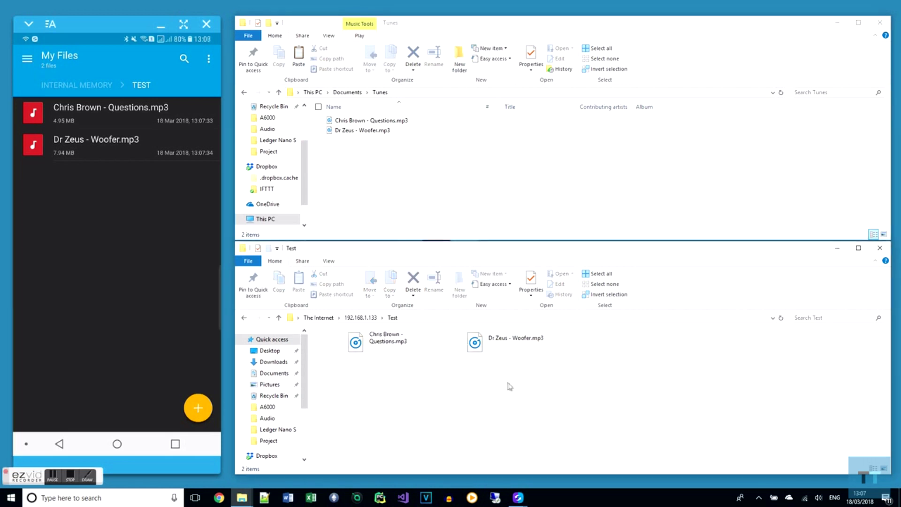
drag(512, 384, 389, 345)
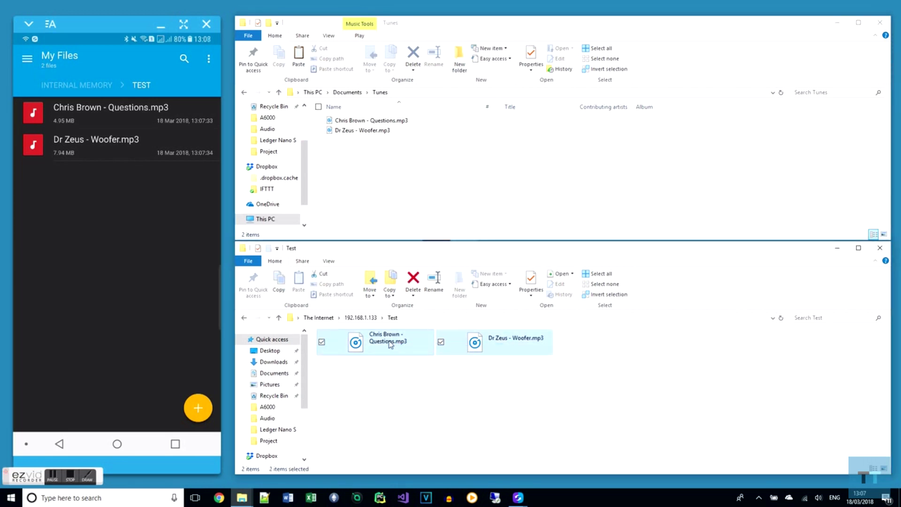
right_click(390, 345)
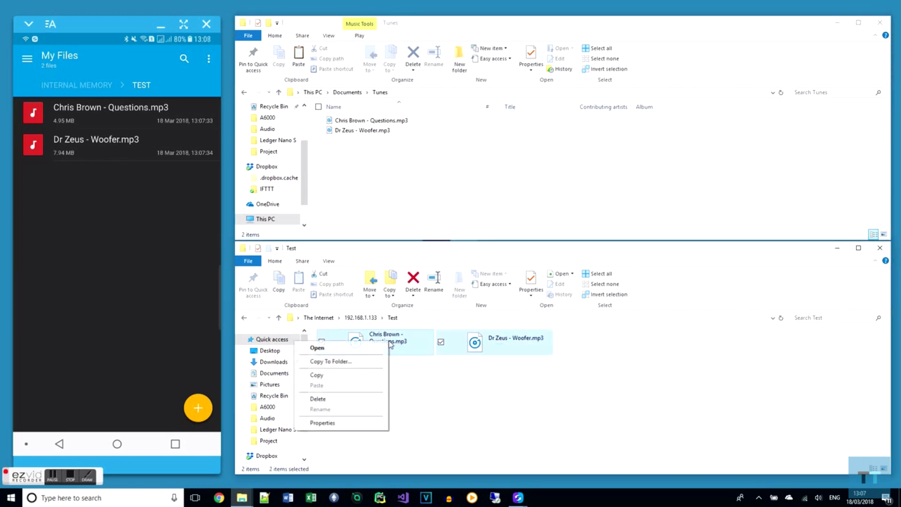
click(356, 399)
click(477, 262)
drag(111, 125, 134, 274)
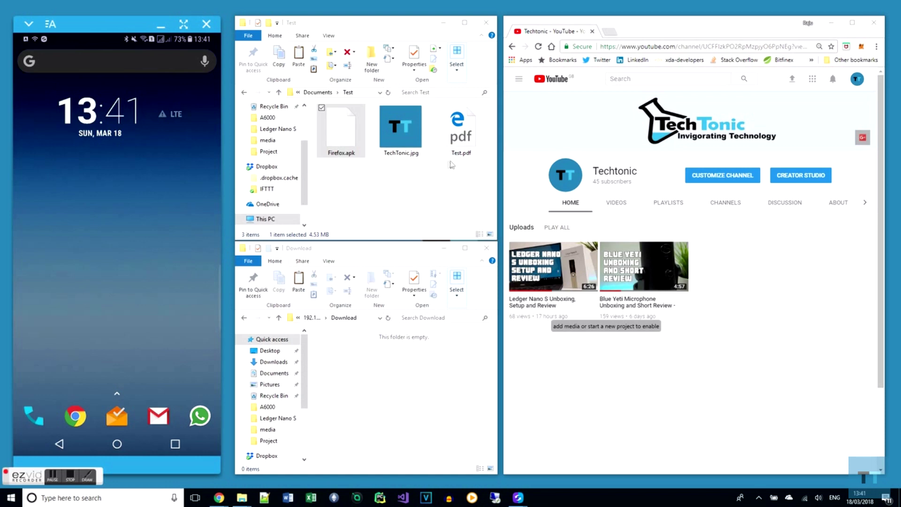
Find 'pushbullet - sms on pc' in Google Play, install Pushbullet and launch it
click(175, 445)
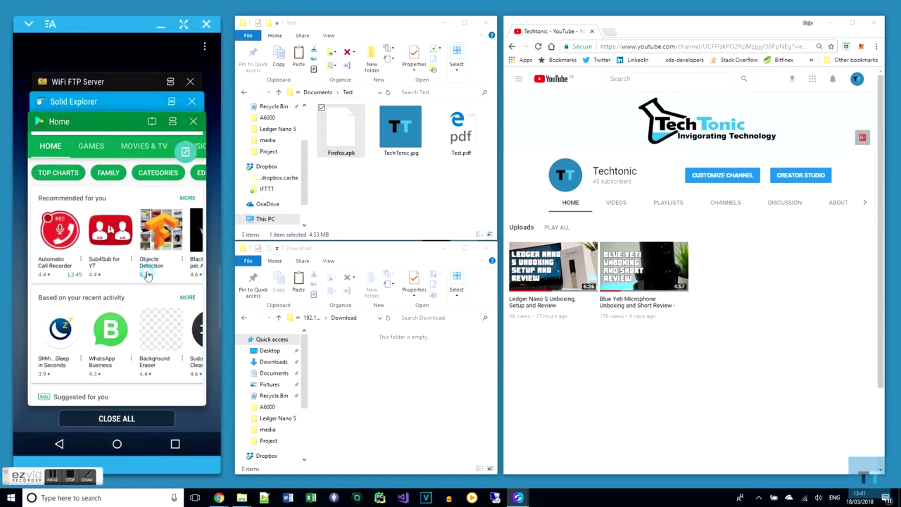
click(84, 101)
click(80, 69)
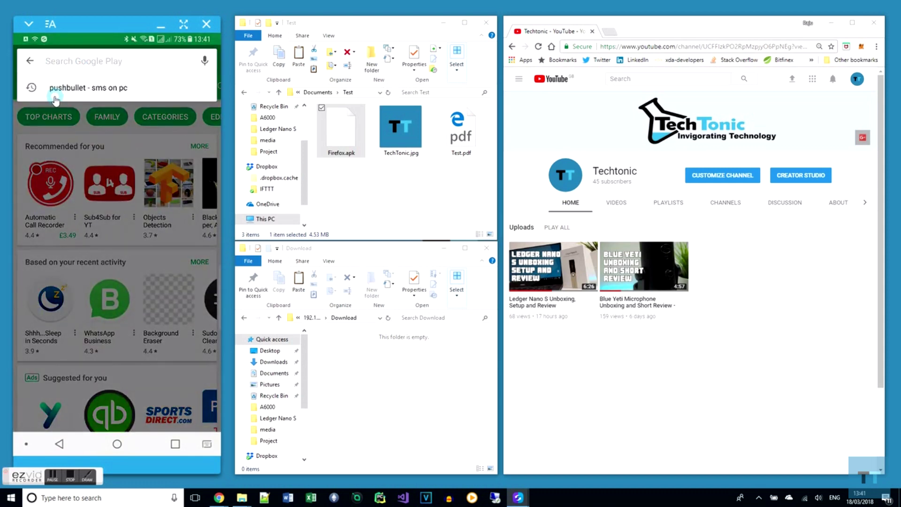
click(118, 96)
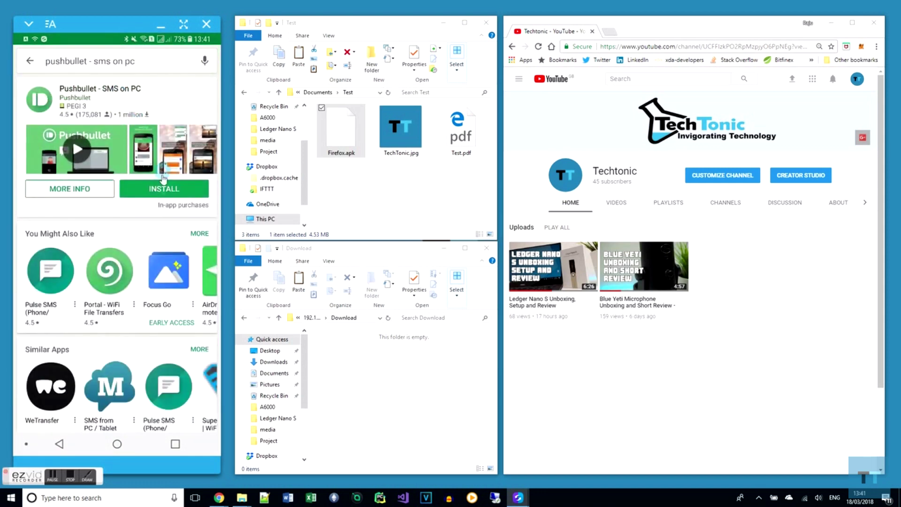
click(163, 190)
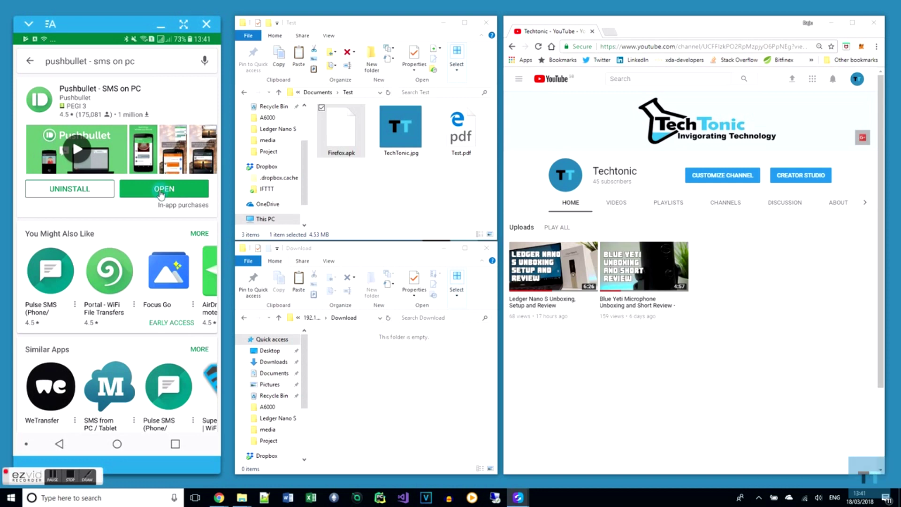
click(161, 190)
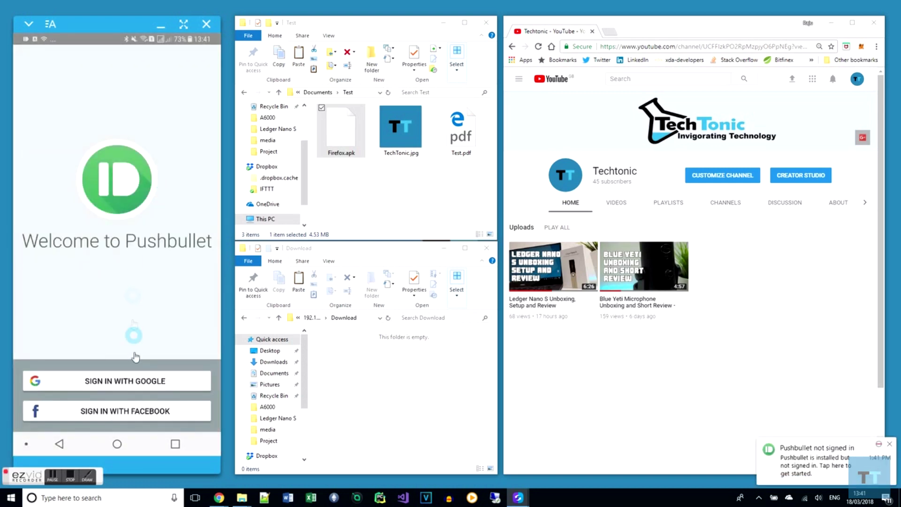
Sign in to Pushbullet with a Google account and skip the notification and texting setup pages
click(141, 381)
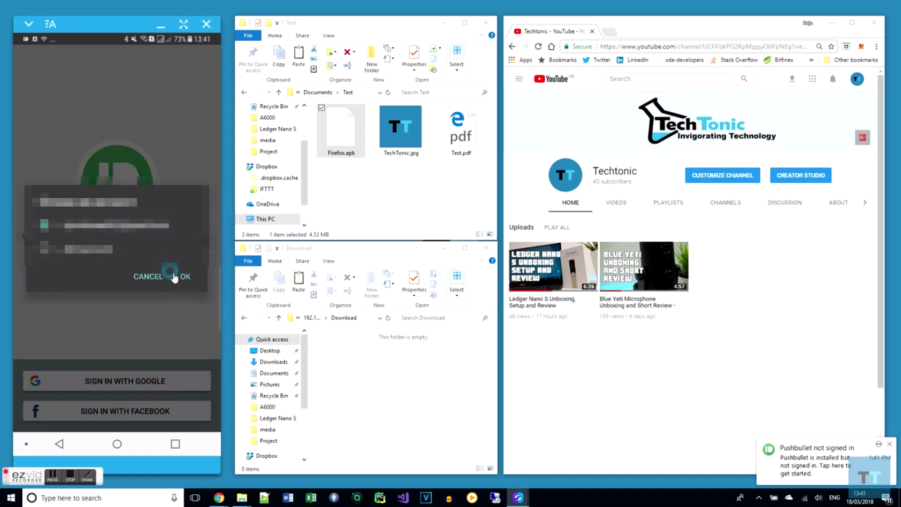
click(175, 276)
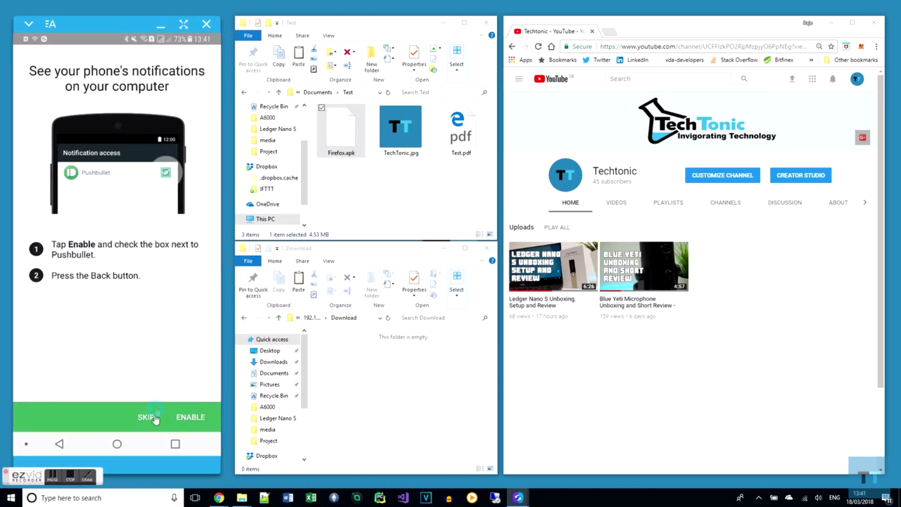
click(149, 419)
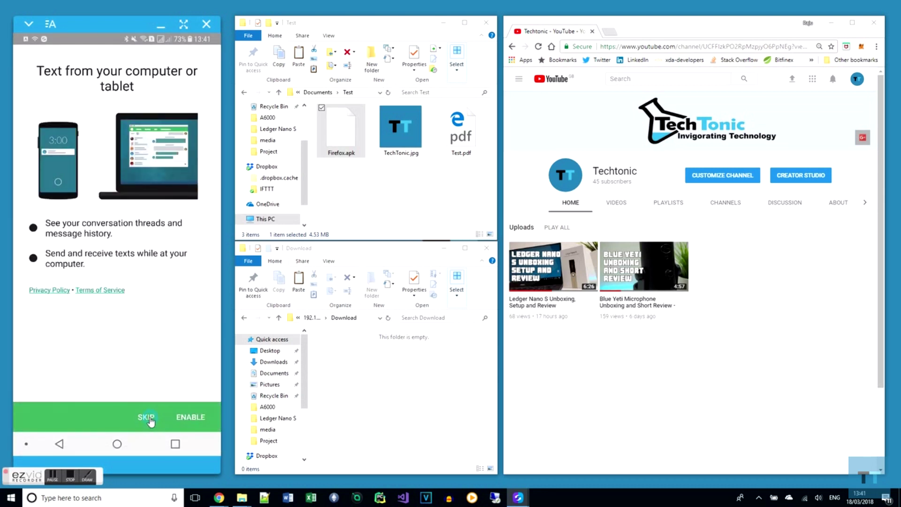
click(149, 419)
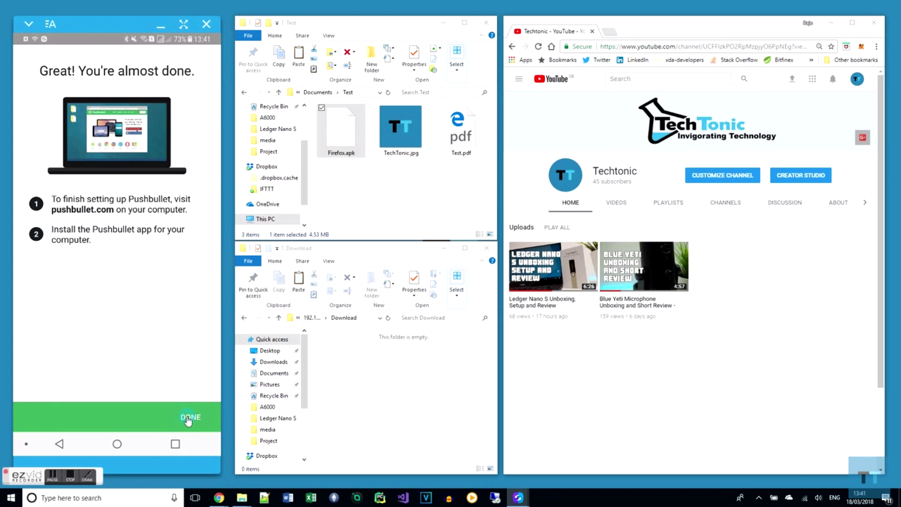
Finish Pushbullet setup, allow photo access and close the side menu to reach the feed
click(187, 401)
click(179, 266)
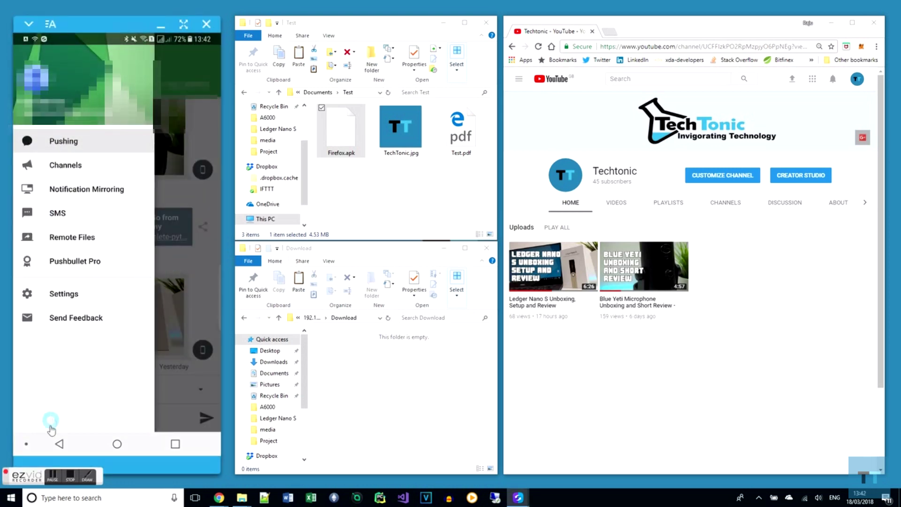
click(61, 443)
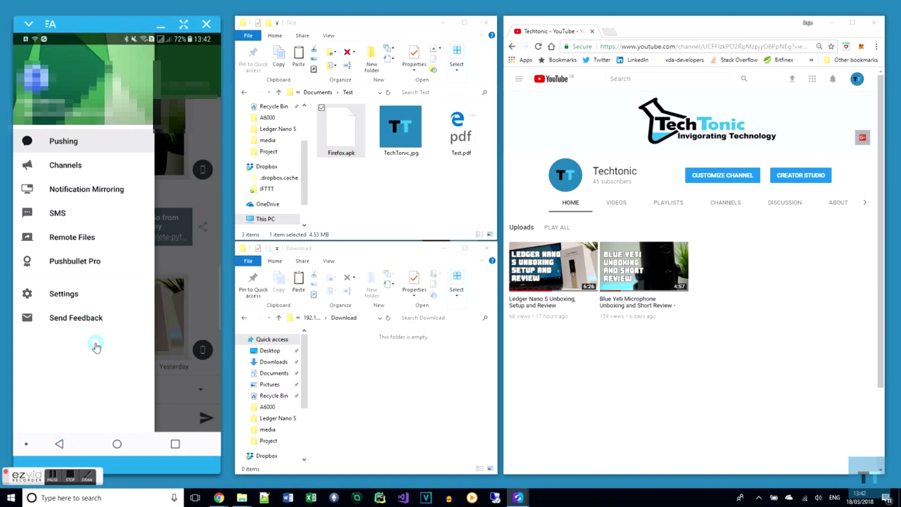
click(63, 443)
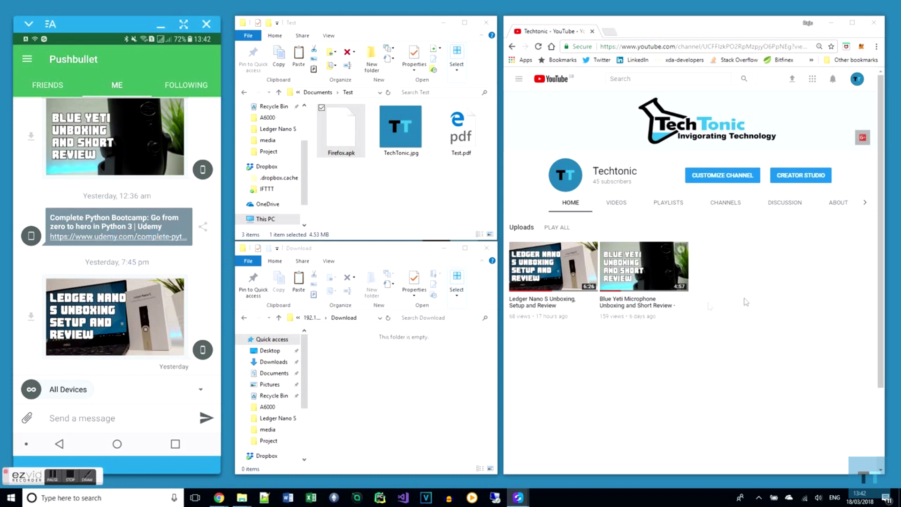
click(874, 47)
Find Pushbullet in the Chrome Web Store via the Extensions page and add it to Chrome
mouse_move(828, 121)
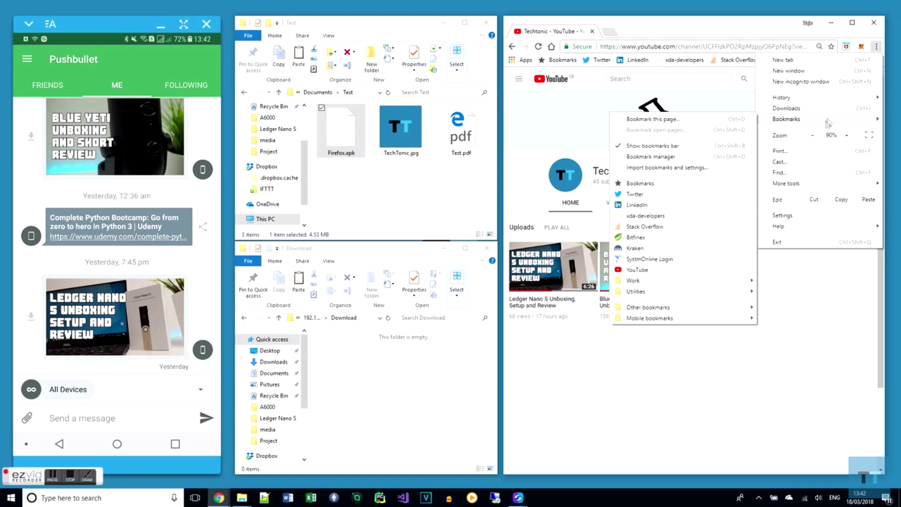
mouse_move(814, 184)
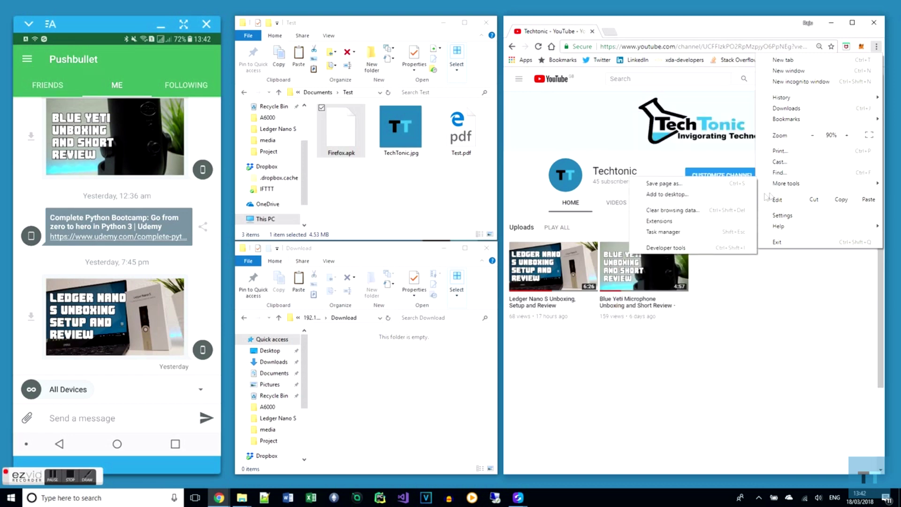
click(689, 222)
scroll(529, 265, down, 5)
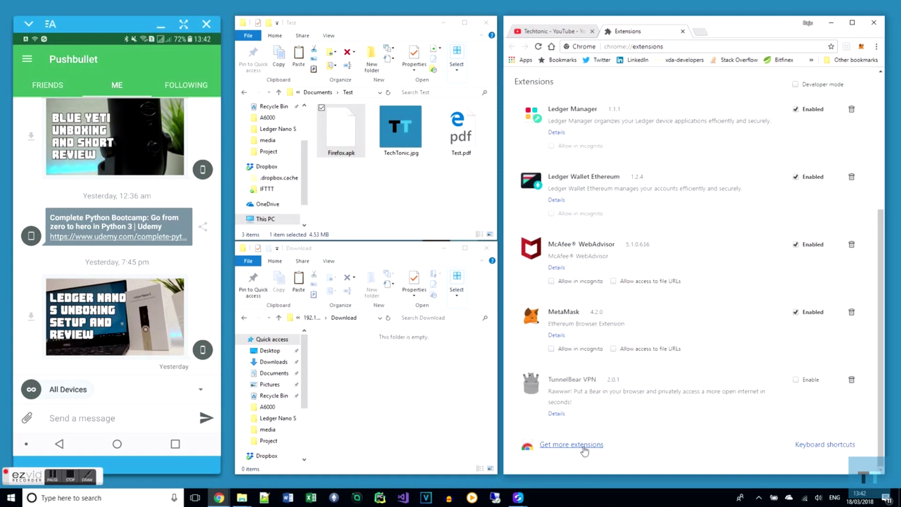
click(583, 445)
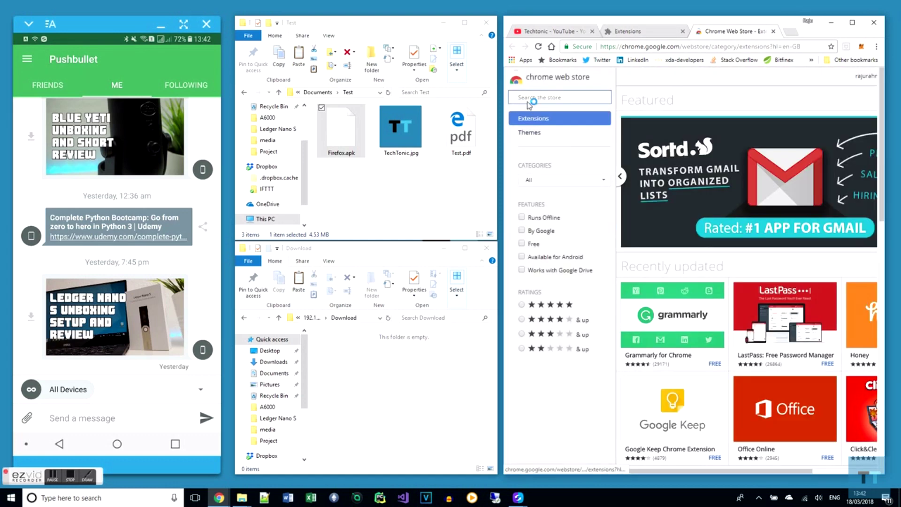
text(pushbu)
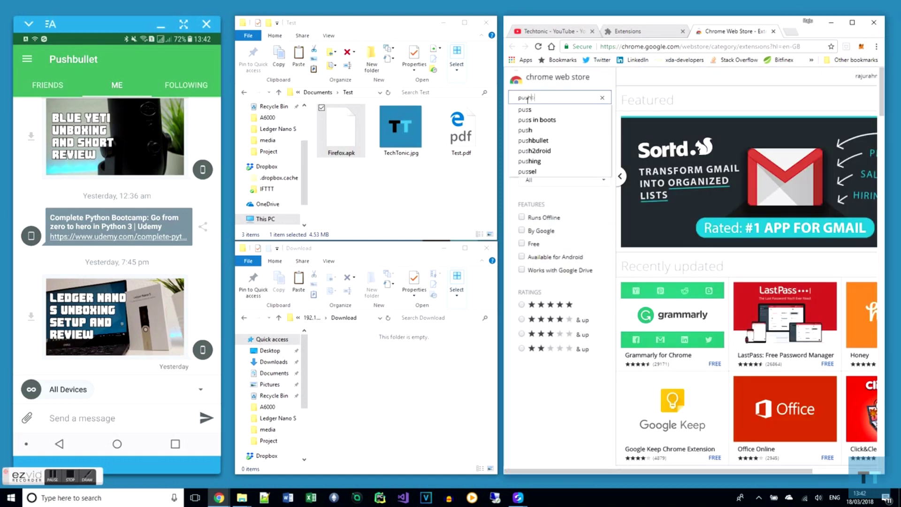
click(552, 109)
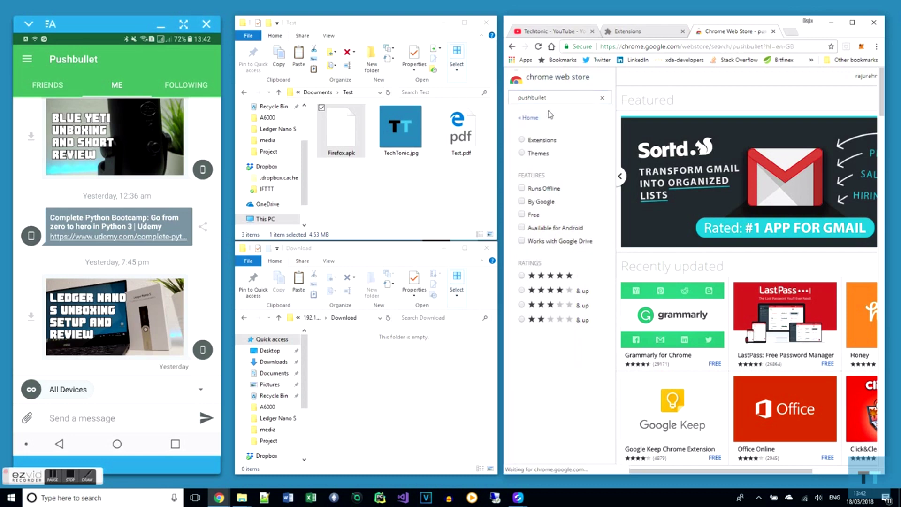
drag(663, 470, 721, 470)
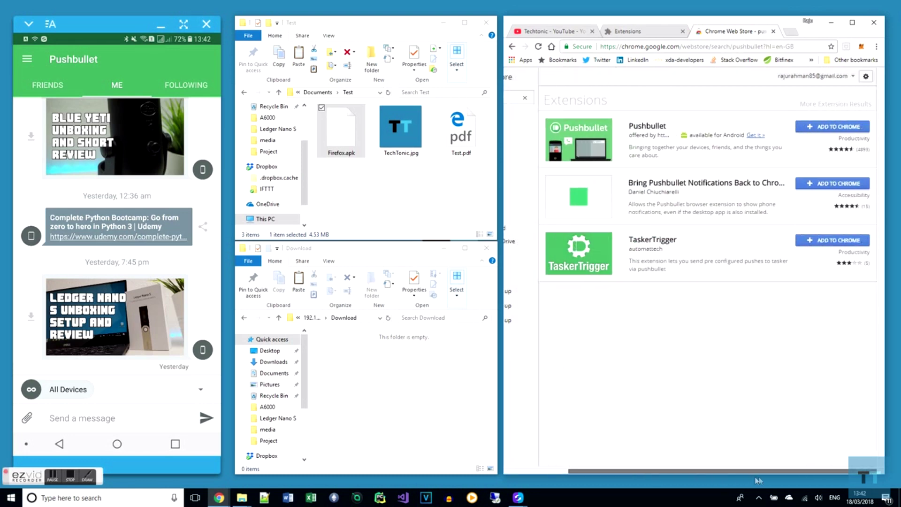
click(830, 125)
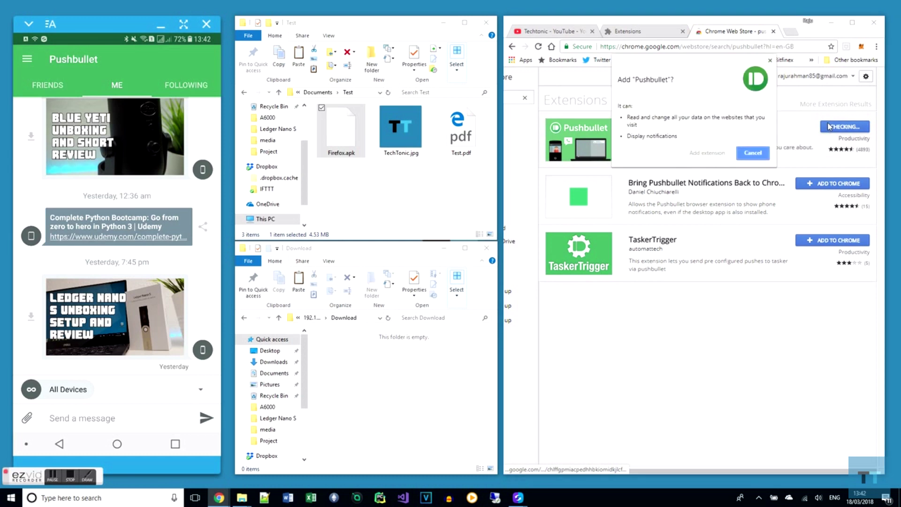
click(711, 153)
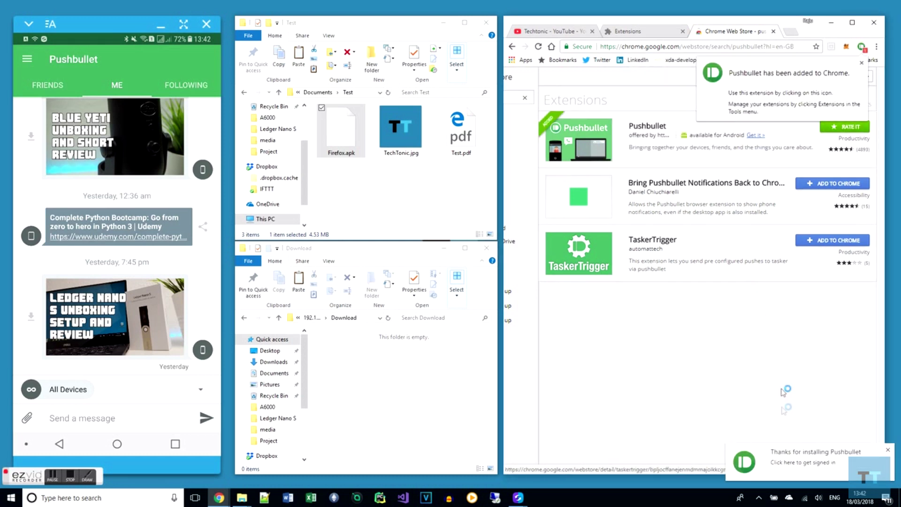
Sign in to the Pushbullet web page with the Google account
click(800, 462)
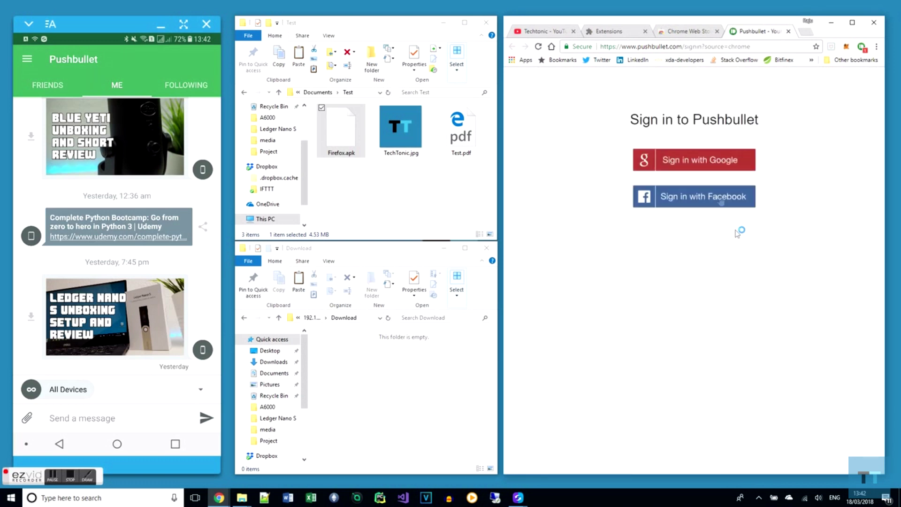
click(696, 168)
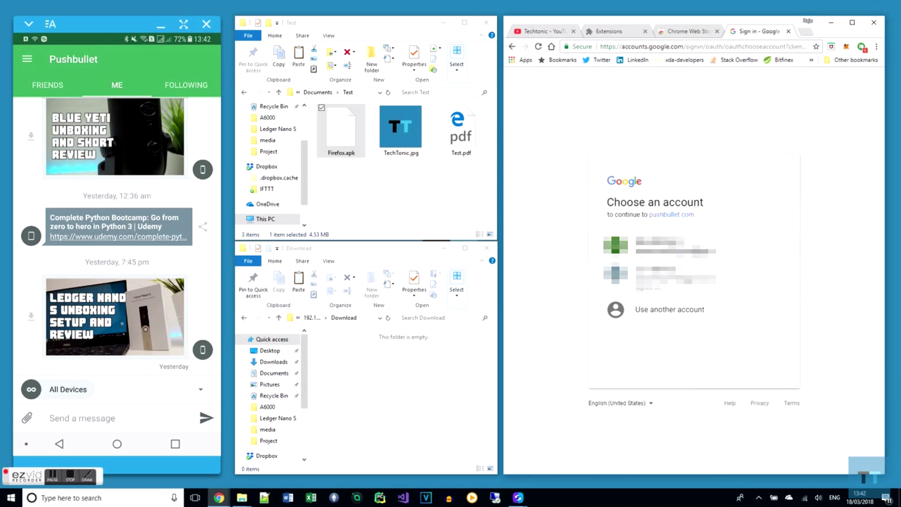
click(703, 248)
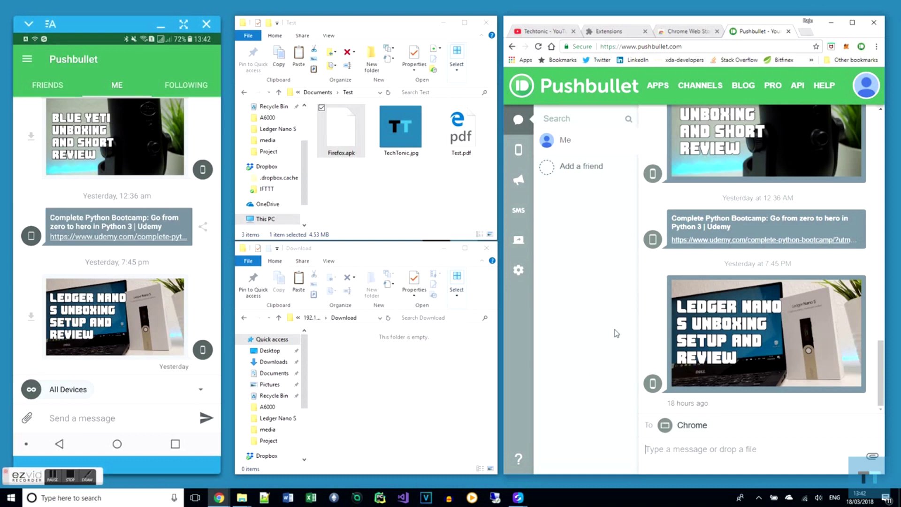
Send Test.pdf to the Samsung SM-T819 phone and download it there
click(444, 200)
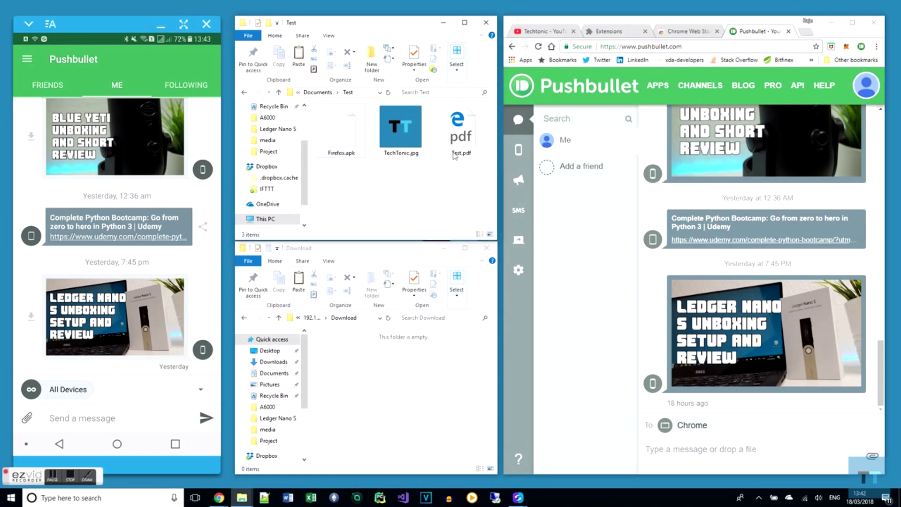
drag(458, 137, 448, 186)
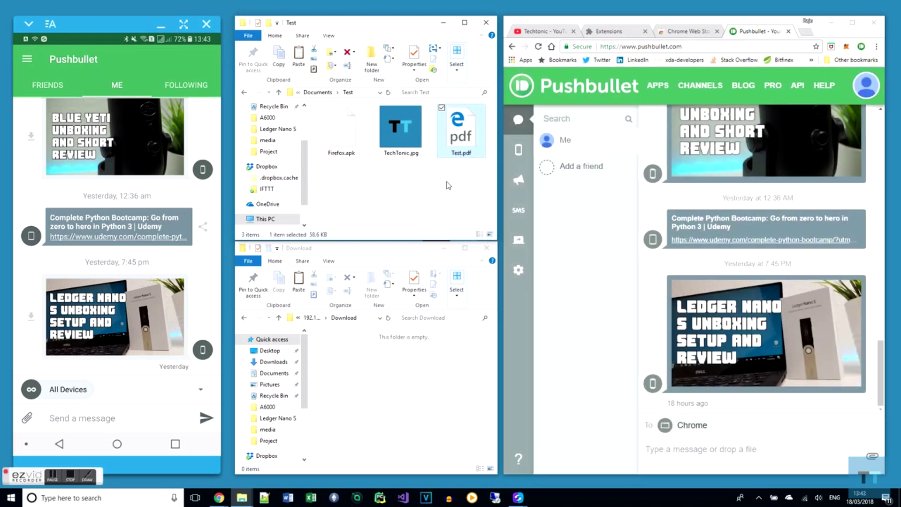
click(681, 425)
scroll(728, 290, down, 4)
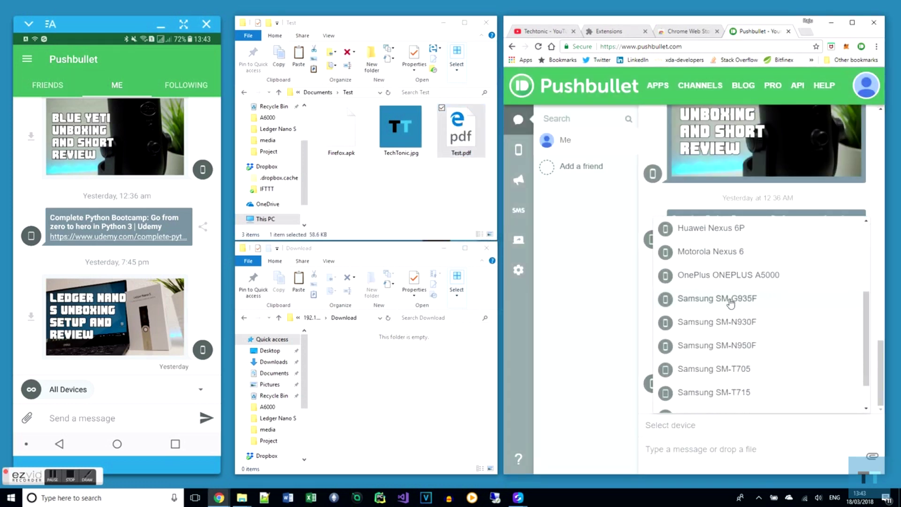
click(741, 403)
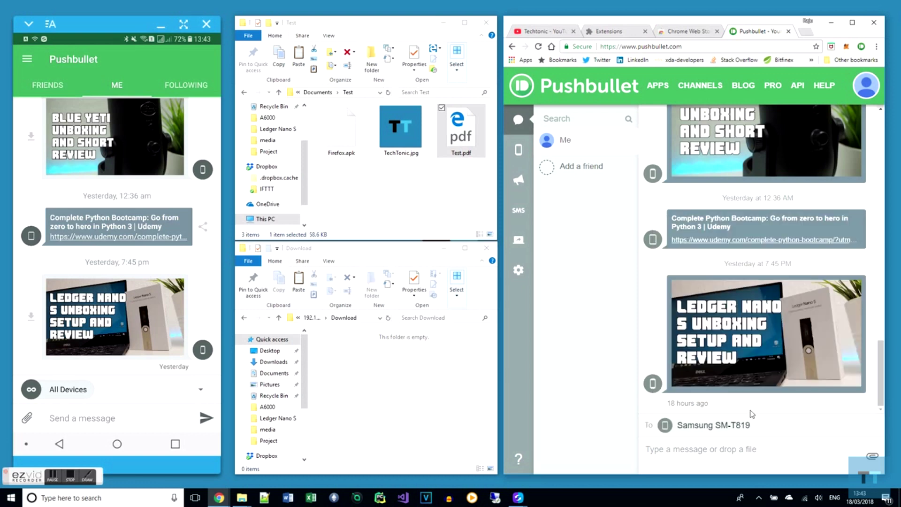
drag(462, 129, 747, 363)
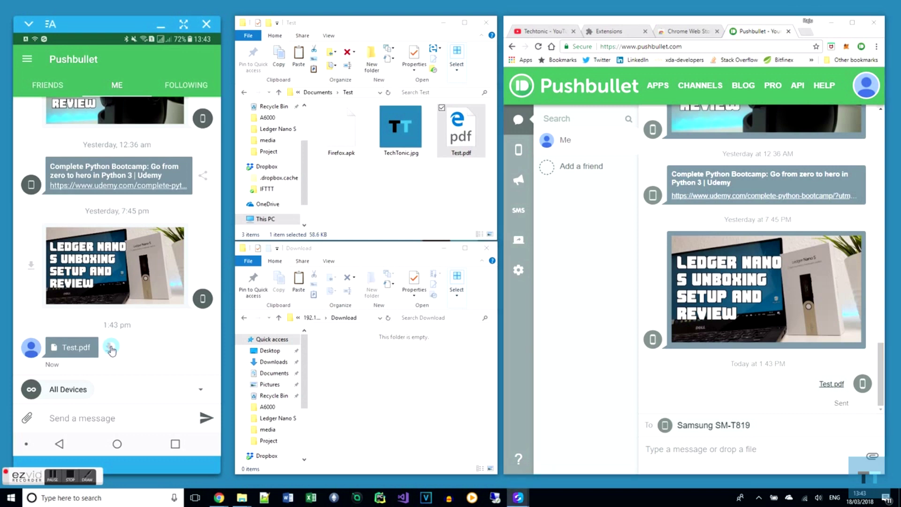
click(111, 348)
click(168, 256)
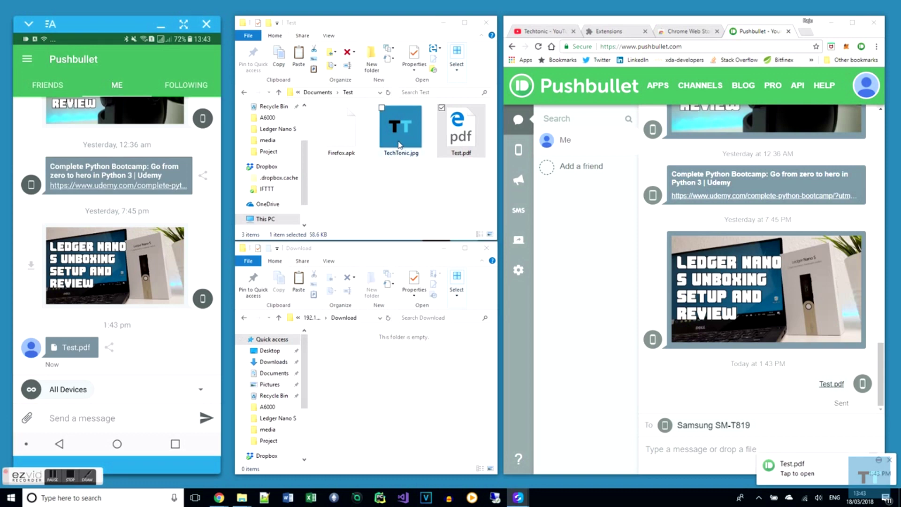
Send TechTonic.jpg to the phone and download it there
drag(400, 144, 728, 386)
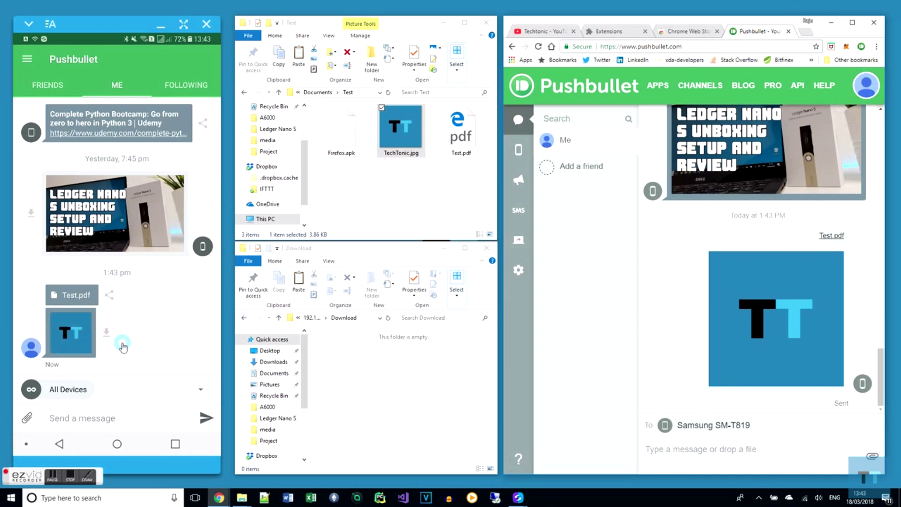
click(106, 332)
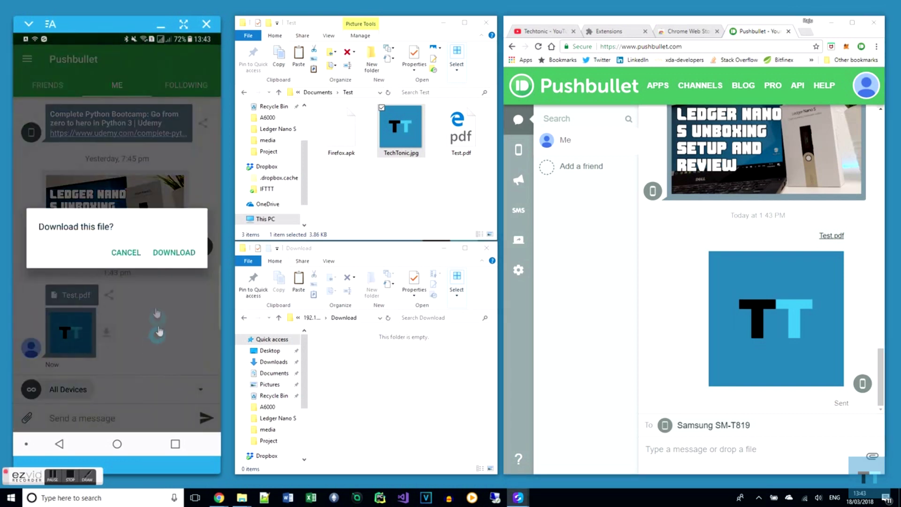
click(172, 253)
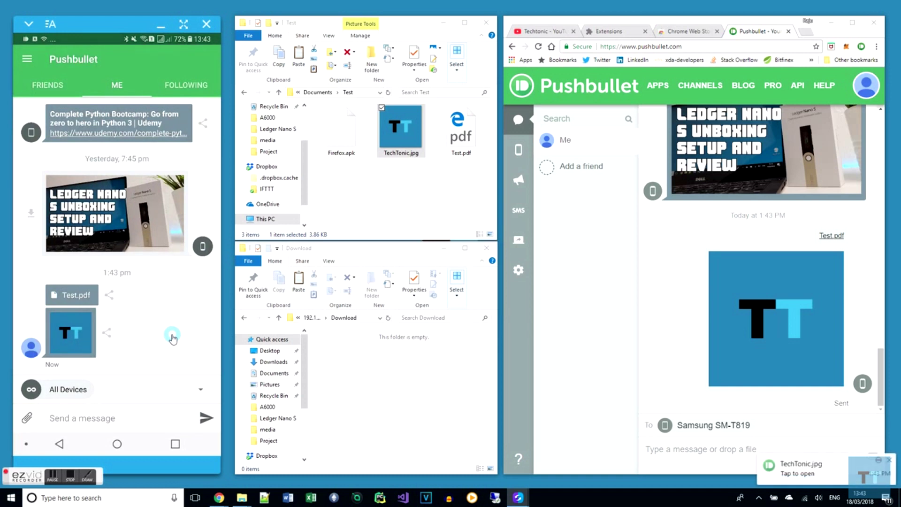
right_click(396, 393)
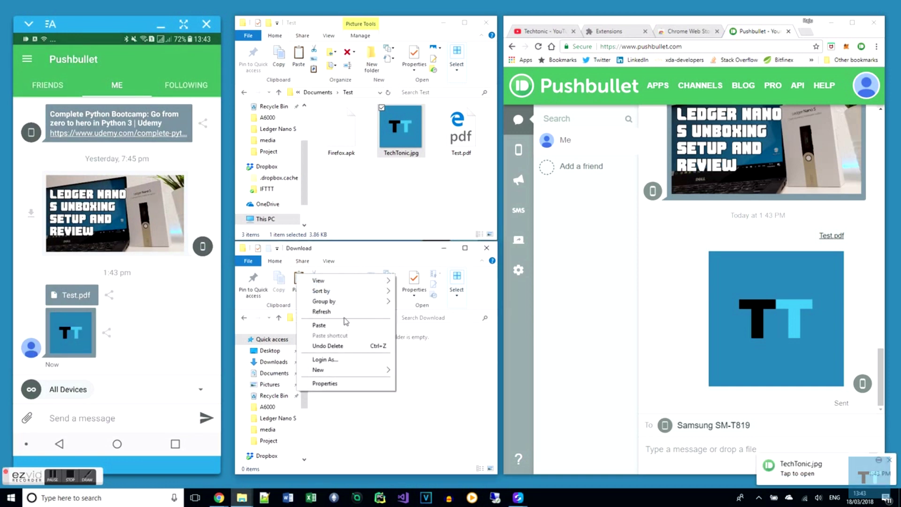
Refresh the phone's Download folder listing and check it in the phone's file manager
click(321, 311)
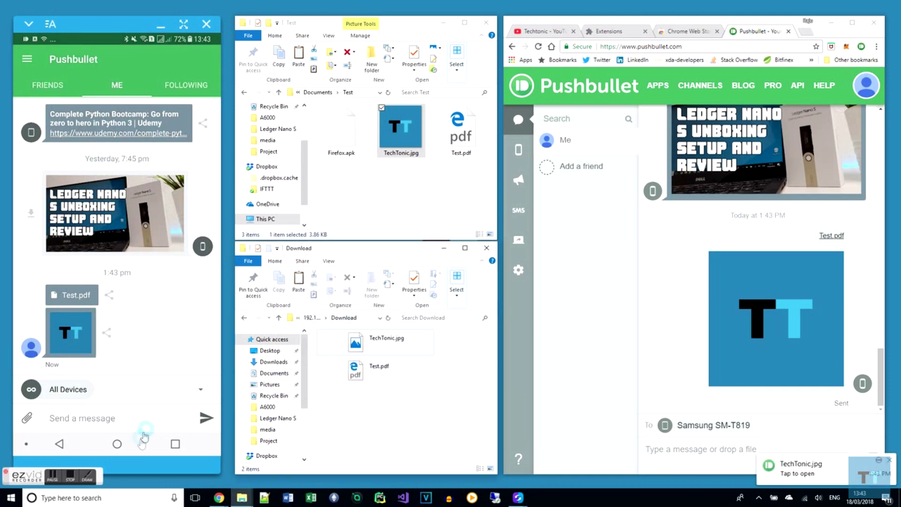
click(175, 440)
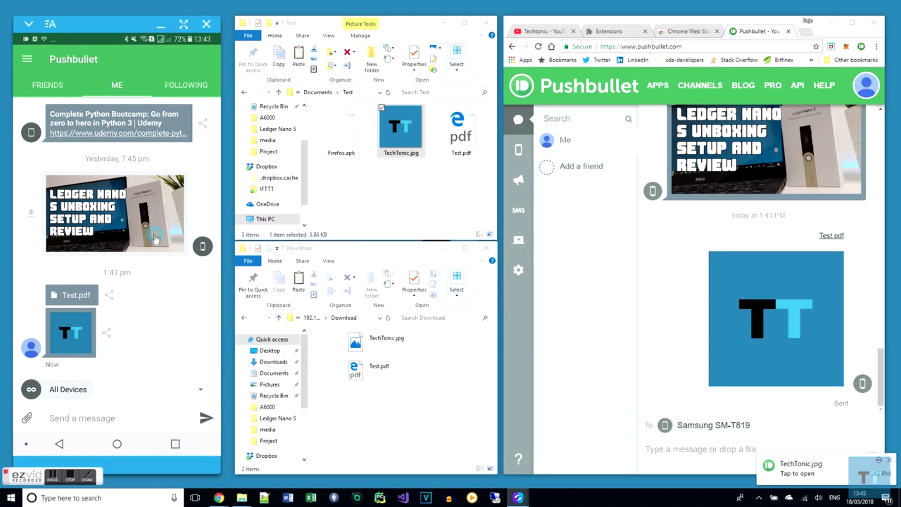
click(175, 443)
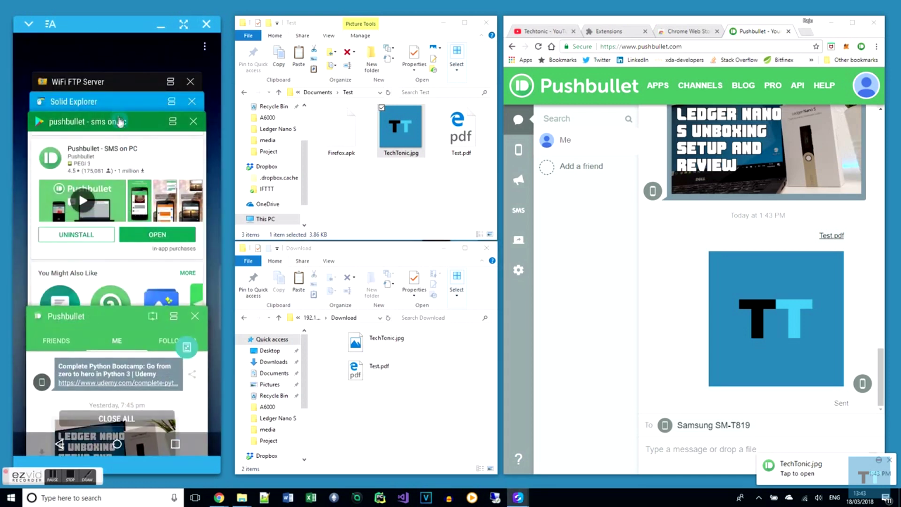
click(113, 101)
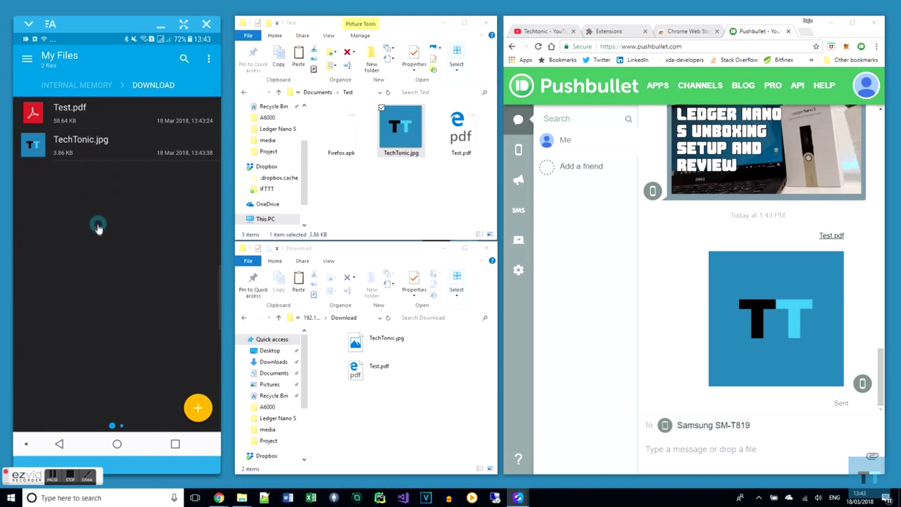
Return the phone to Pushbullet and bring the Test folder window forward
click(180, 445)
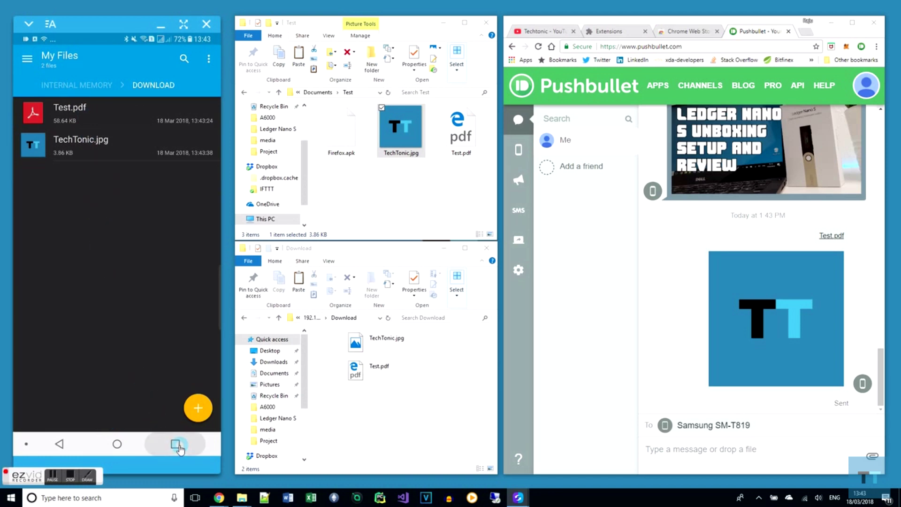
click(188, 226)
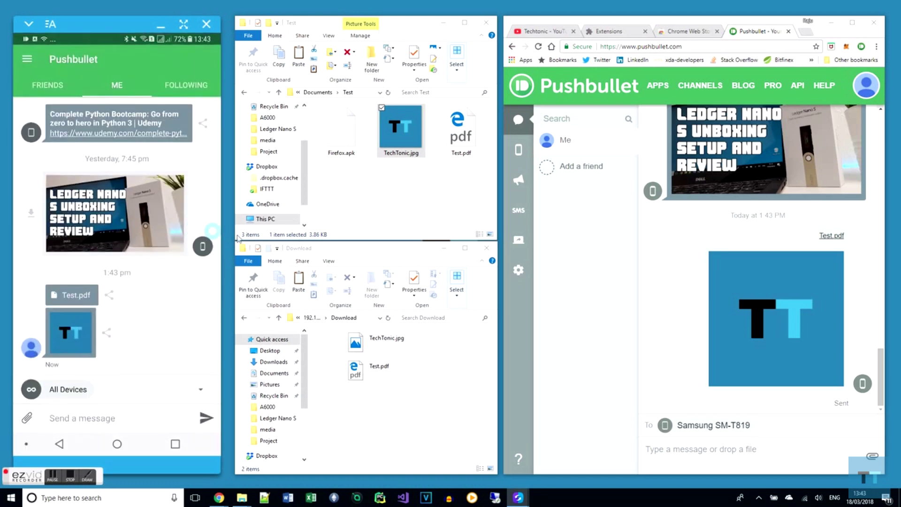
click(358, 209)
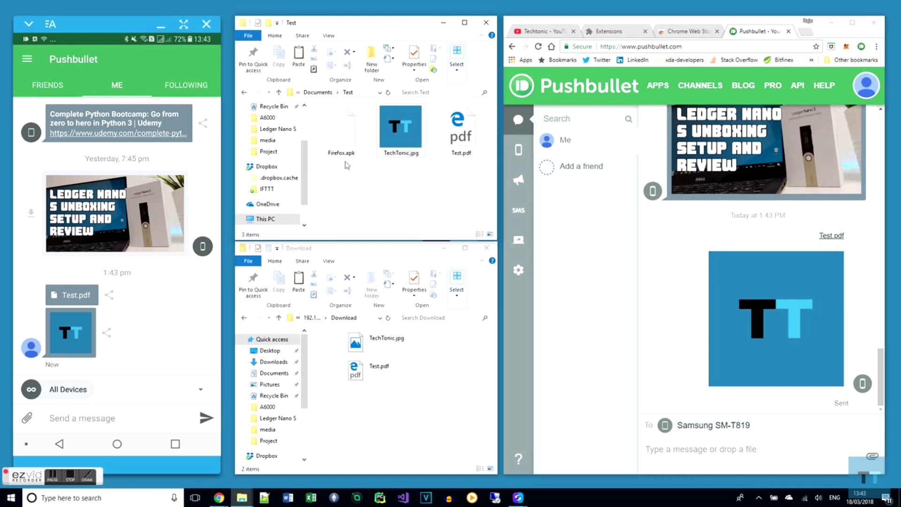
mouse_move(344, 139)
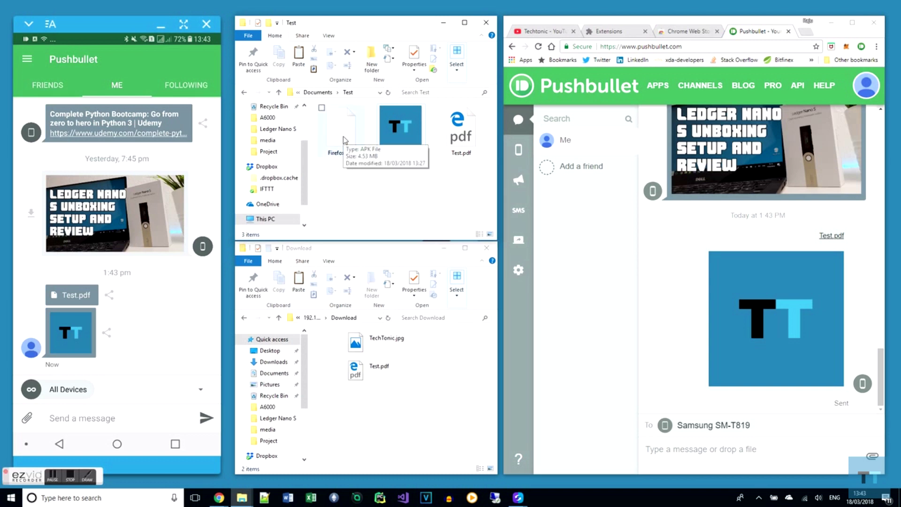
Send Firefox.apk to the phone, download it, and watch its download progress in the notifications
drag(345, 140, 724, 339)
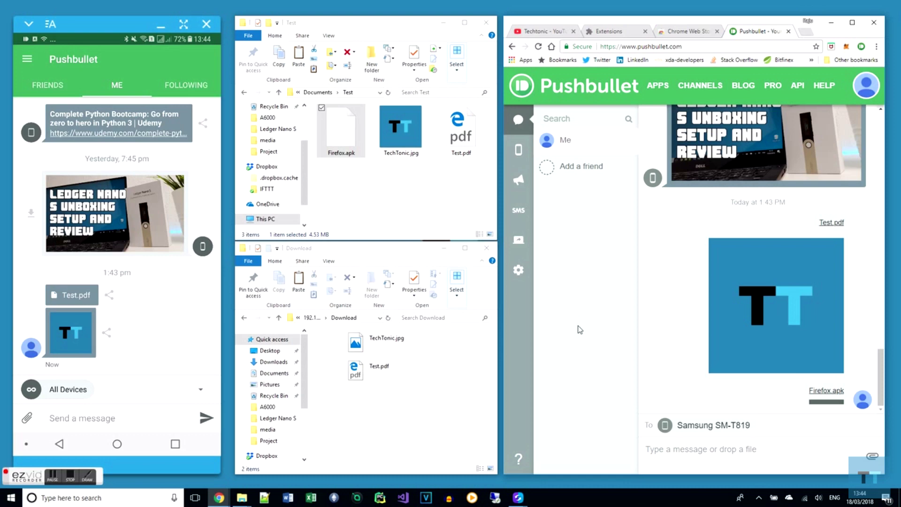
click(120, 349)
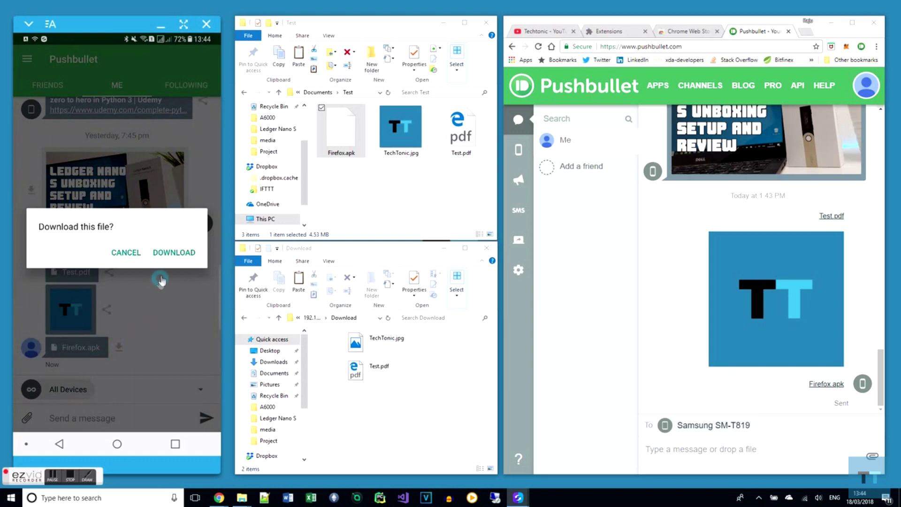
click(169, 257)
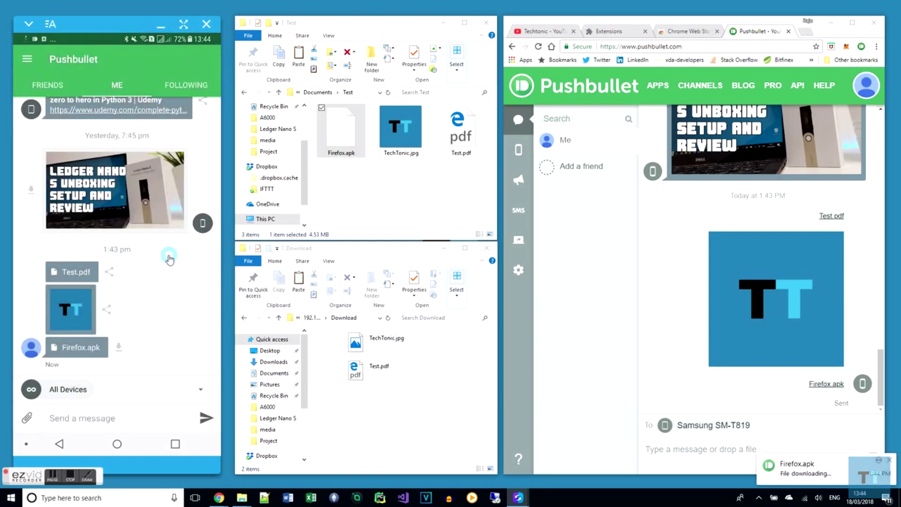
click(118, 41)
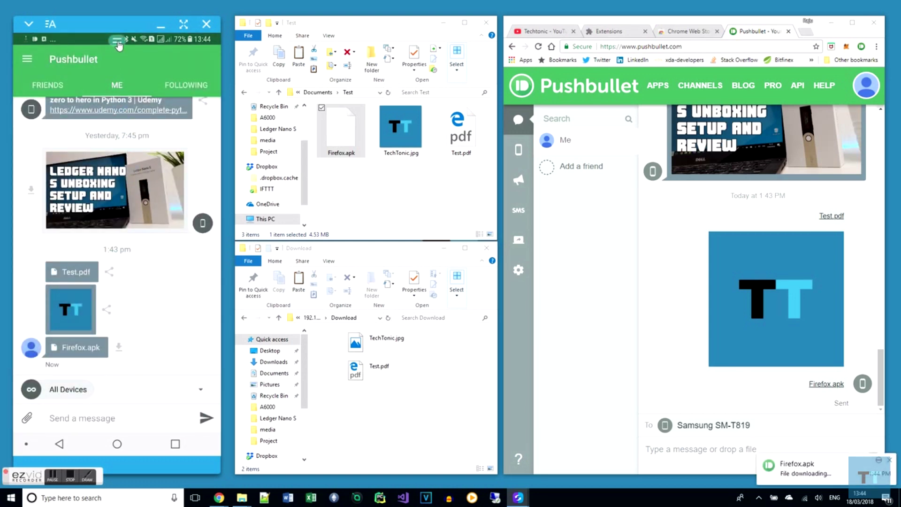
click(55, 180)
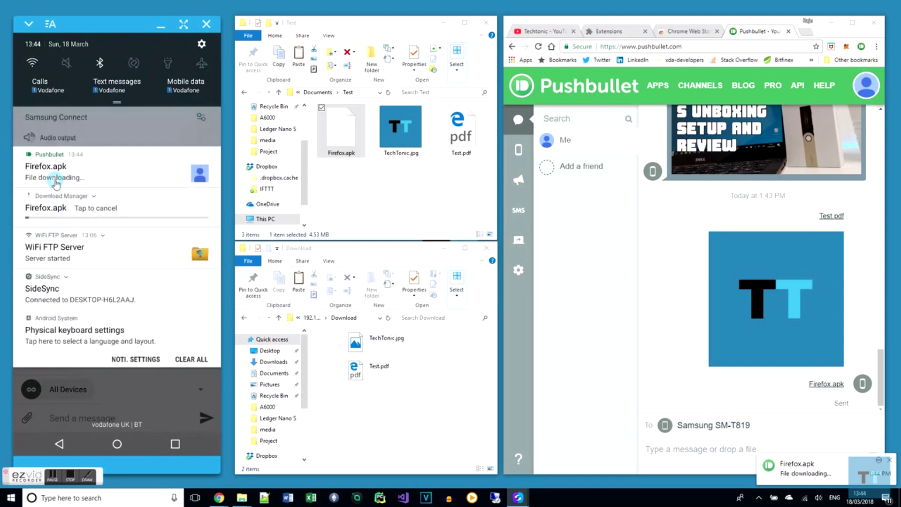
mouse_move(55, 181)
mouse_down()
mouse_move(66, 202)
mouse_move(103, 210)
mouse_move(206, 214)
mouse_move(139, 237)
mouse_move(186, 228)
mouse_up()
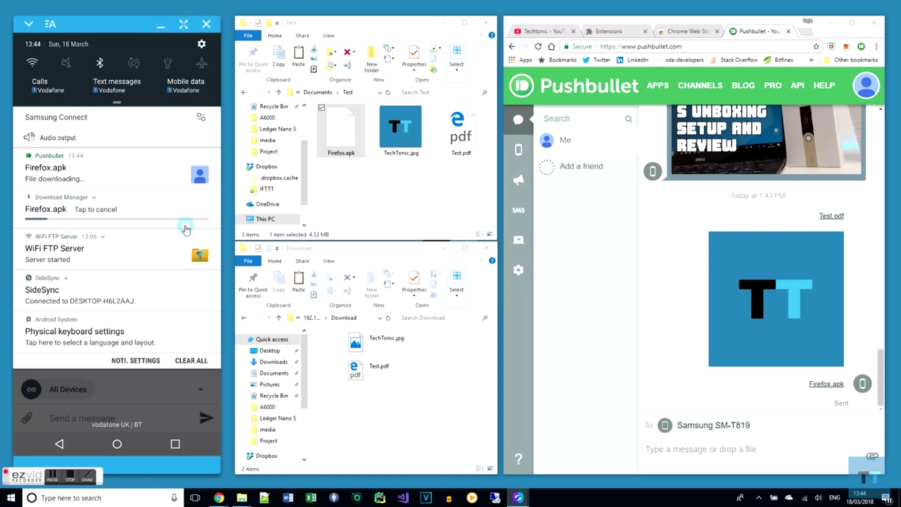
drag(187, 229, 188, 228)
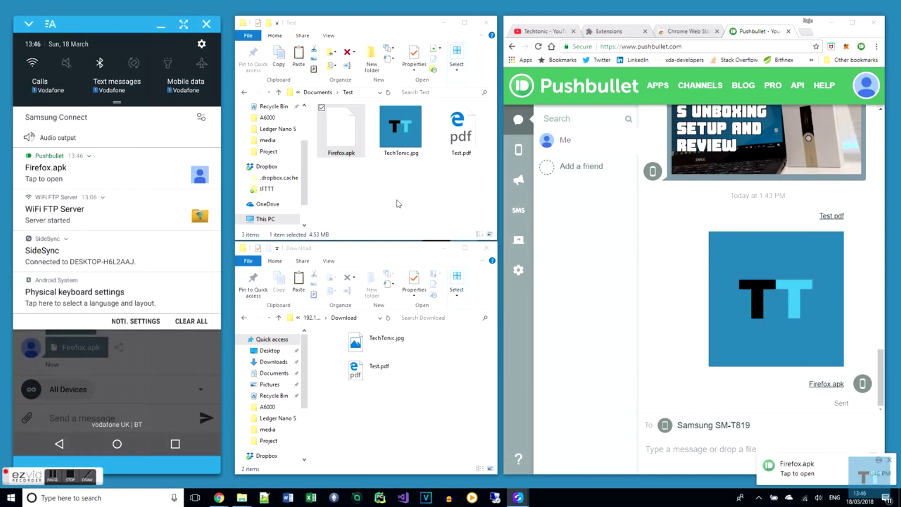
click(105, 330)
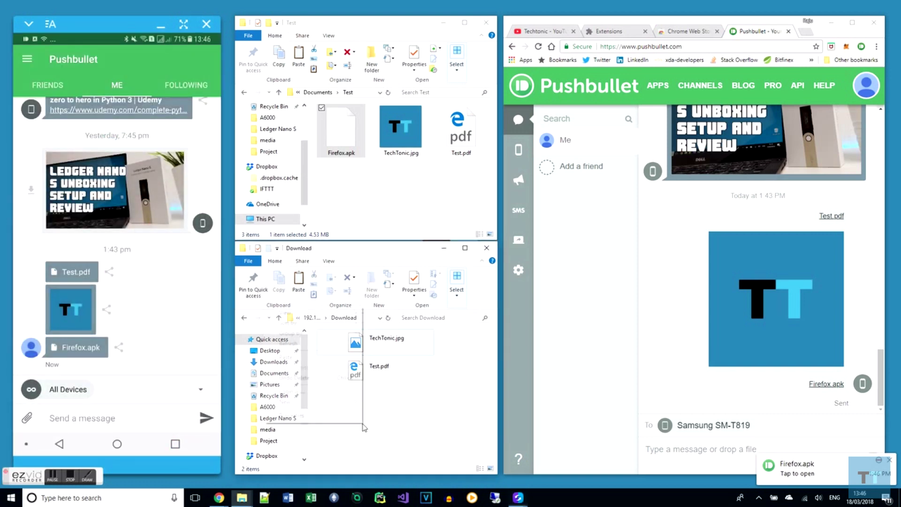
Refresh the Download folder and confirm Firefox.apk in the phone's file manager
right_click(362, 423)
click(295, 343)
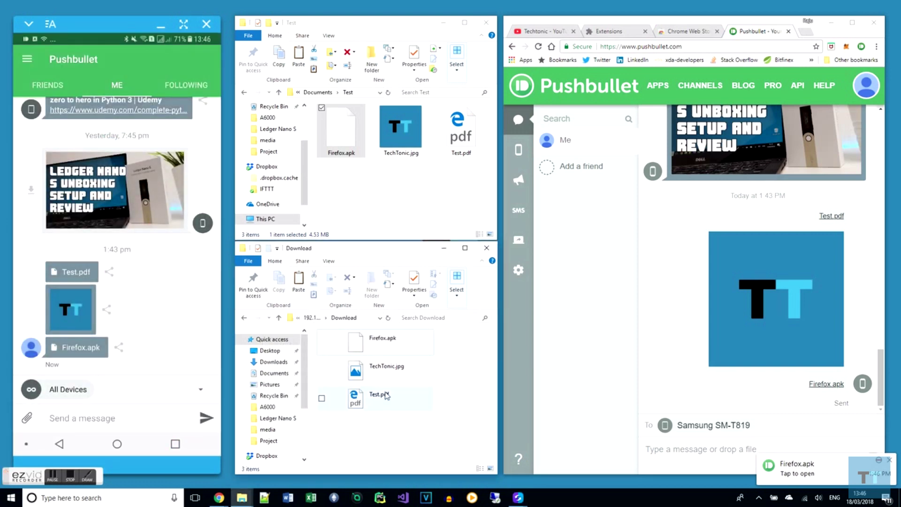
click(175, 444)
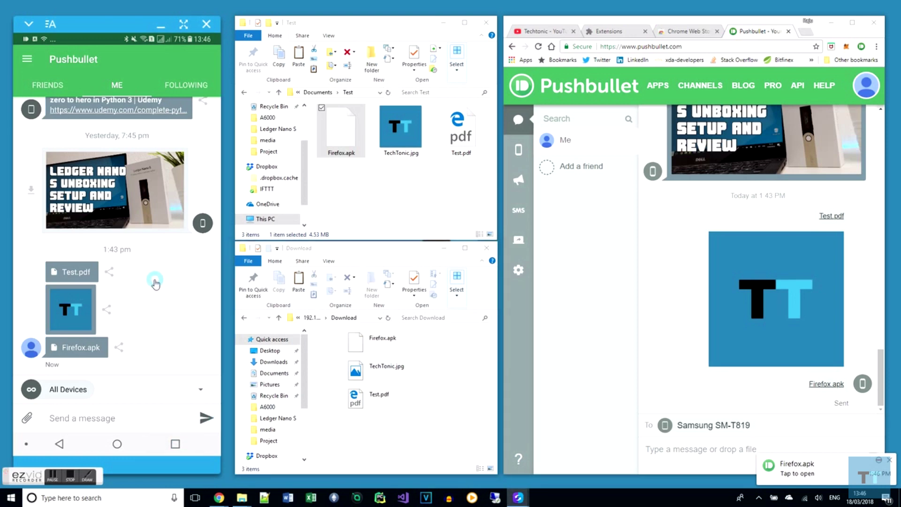
click(175, 453)
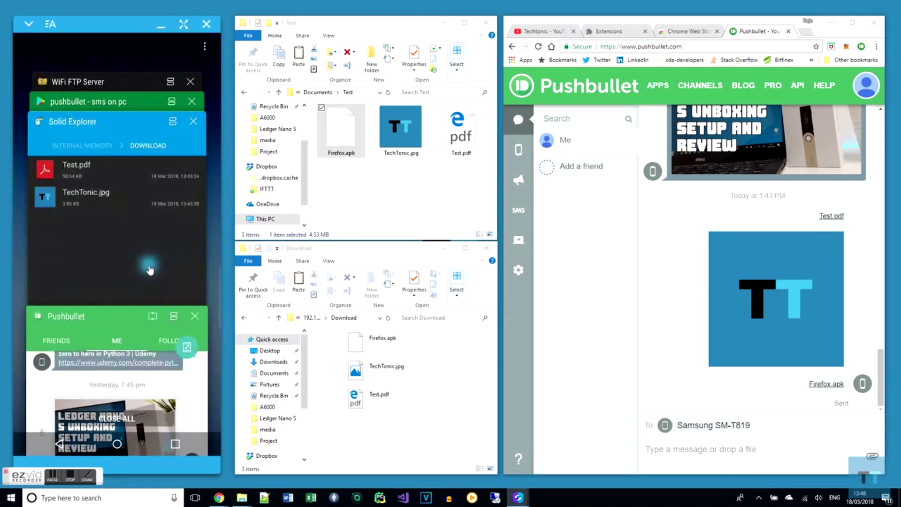
click(149, 265)
click(83, 186)
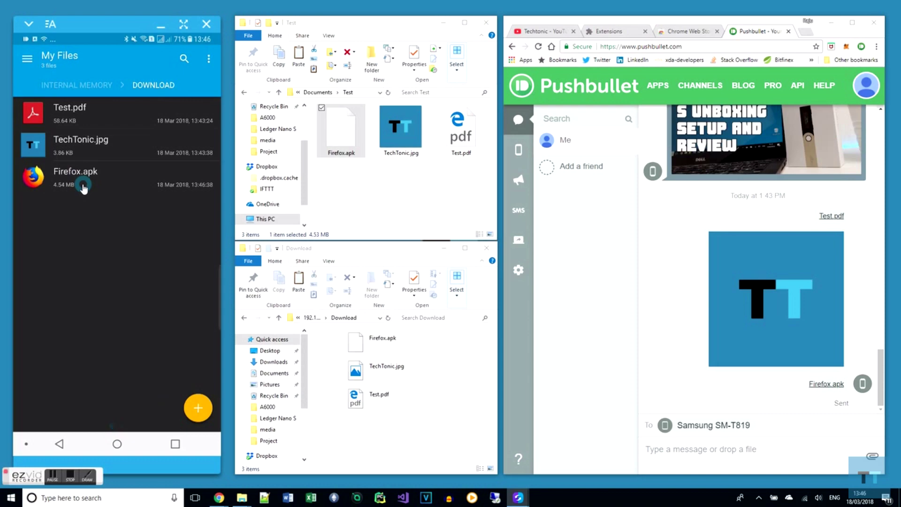
drag(83, 187, 113, 279)
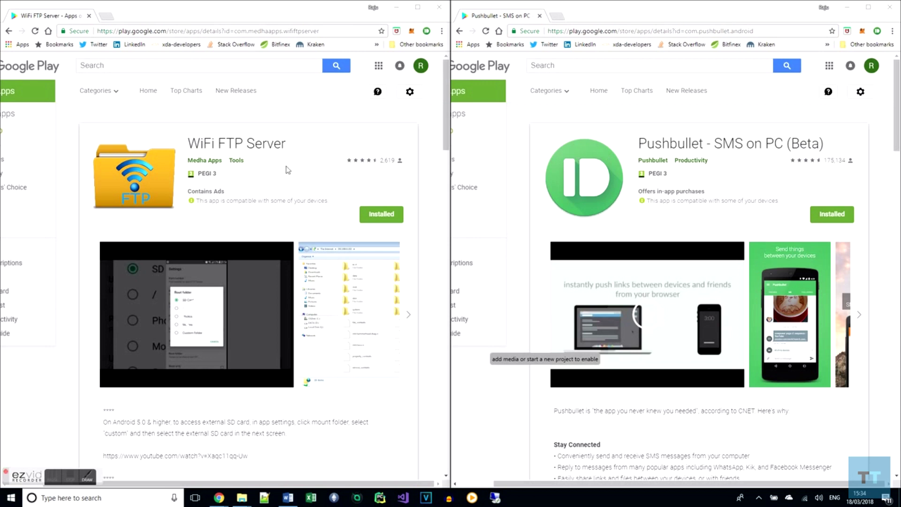
Bring the Pushbullet Google Play page window forward beside the WiFi FTP Server page
click(800, 443)
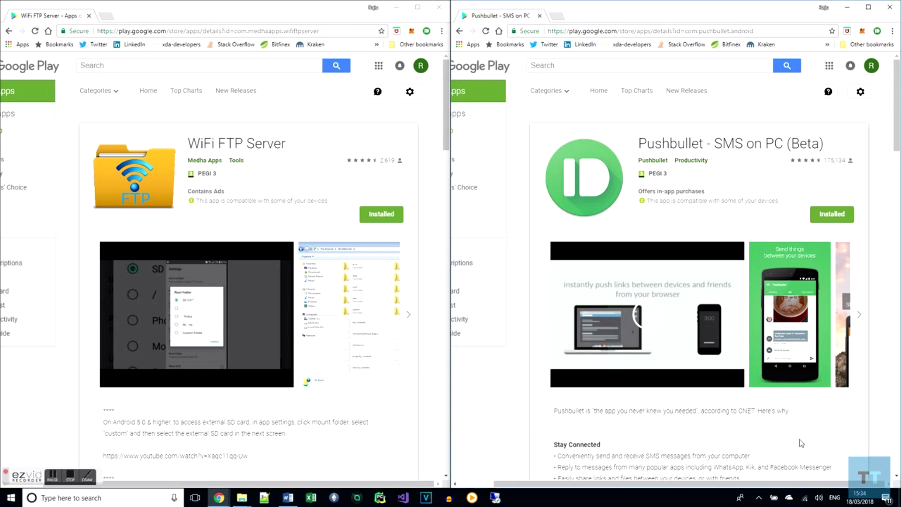